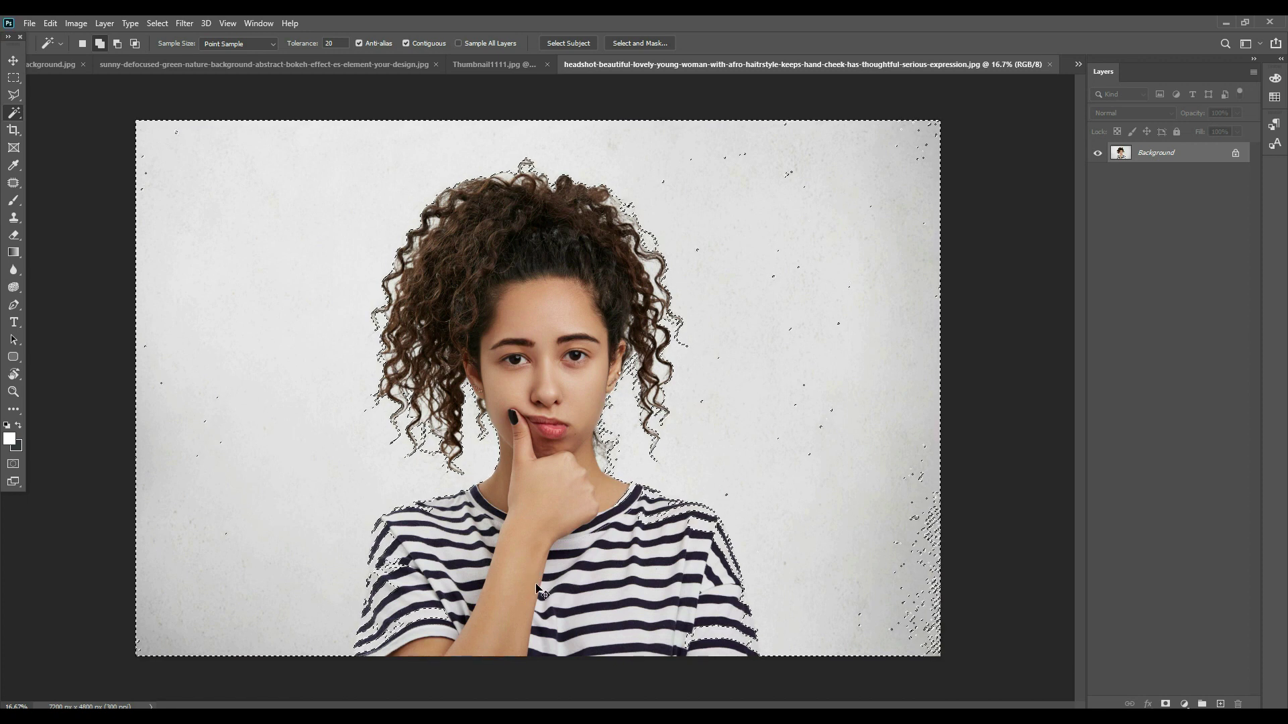
# Clear the current selection and erase the pale wall around the woman with the Magic Eraser
pyautogui.moveTo(13, 235); pyautogui.dragTo(65, 264)
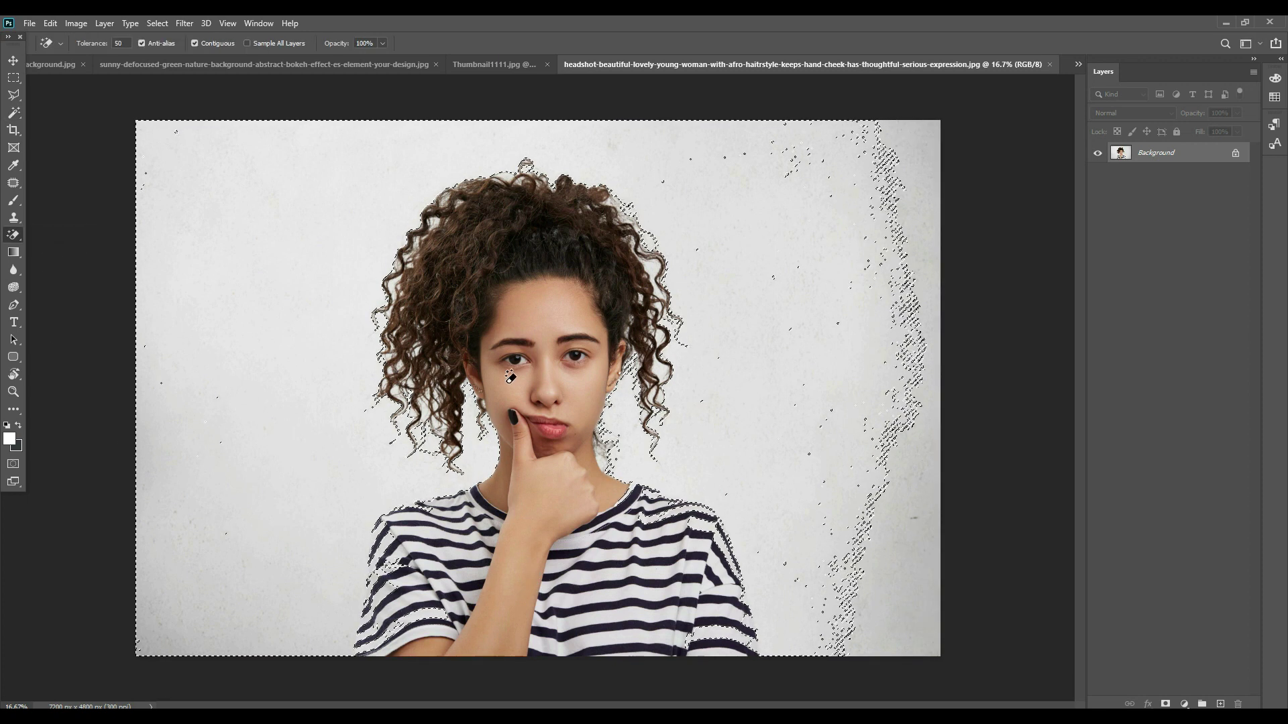
pyautogui.hotkey('ctrl', 'd')
pyautogui.click(292, 342)
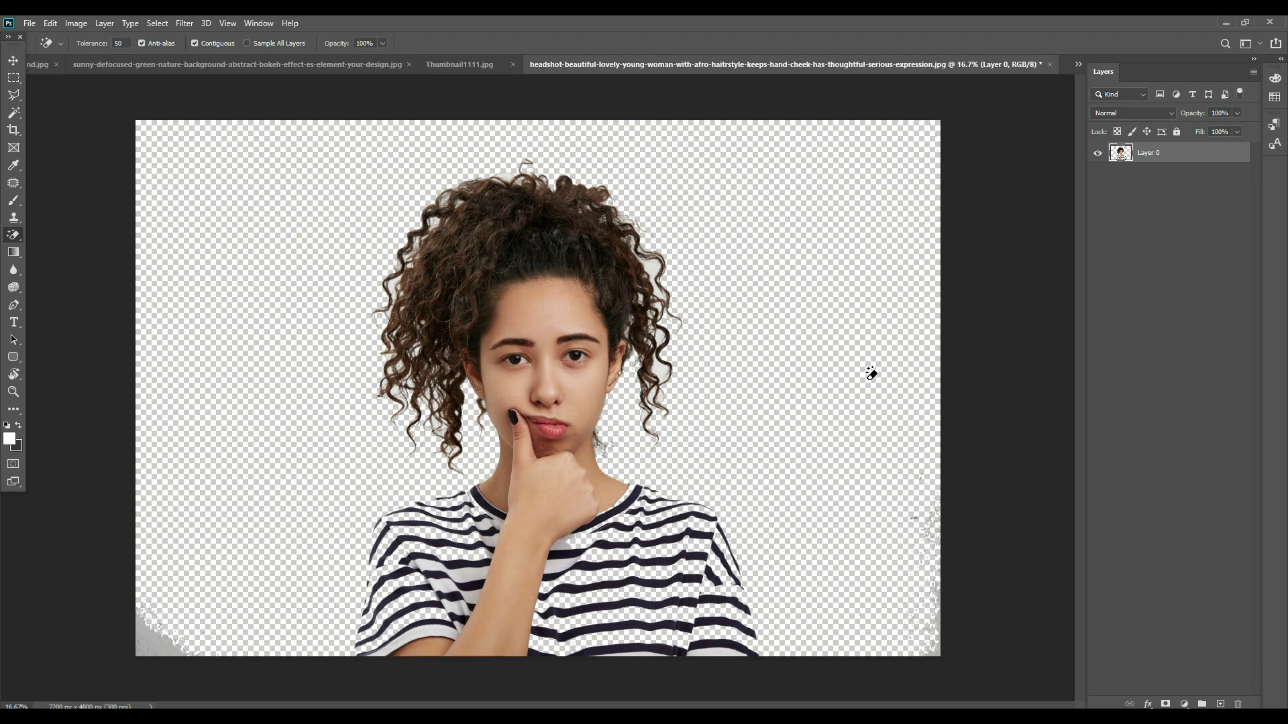
# Switch to the Background Eraser tool and revert the photo to its last saved version
pyautogui.rightClick(14, 237)
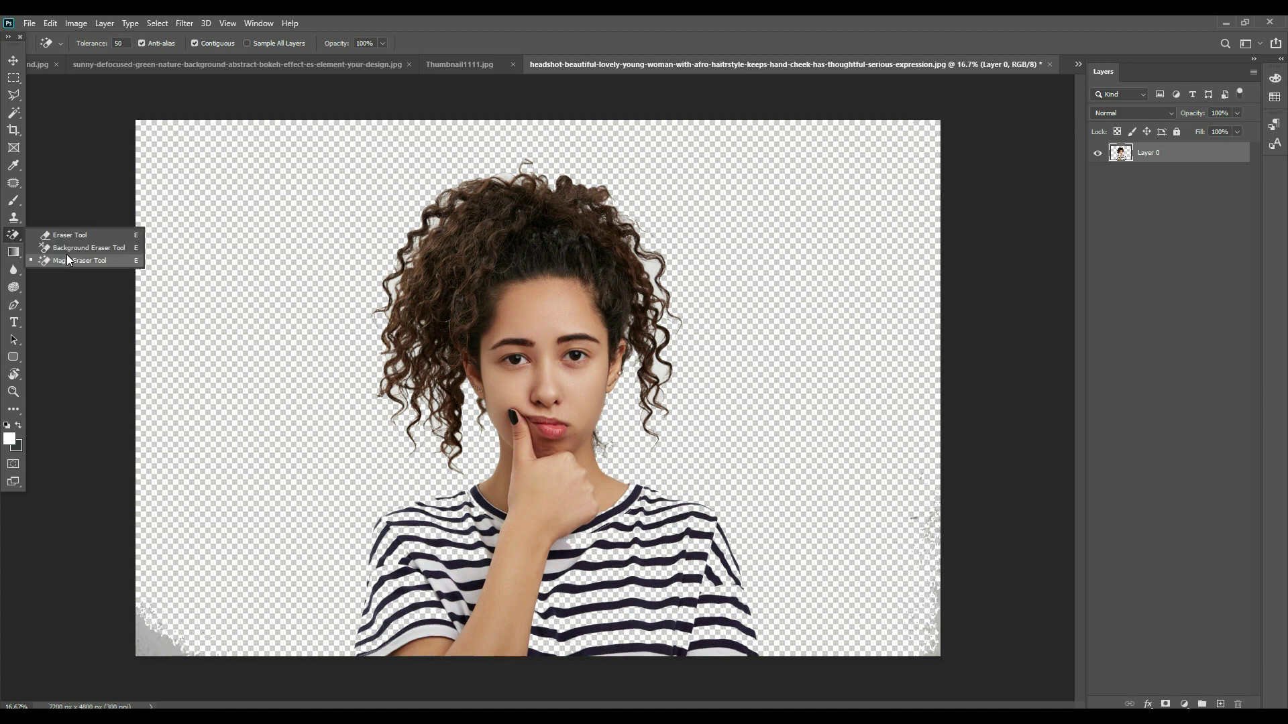
pyautogui.click(78, 250)
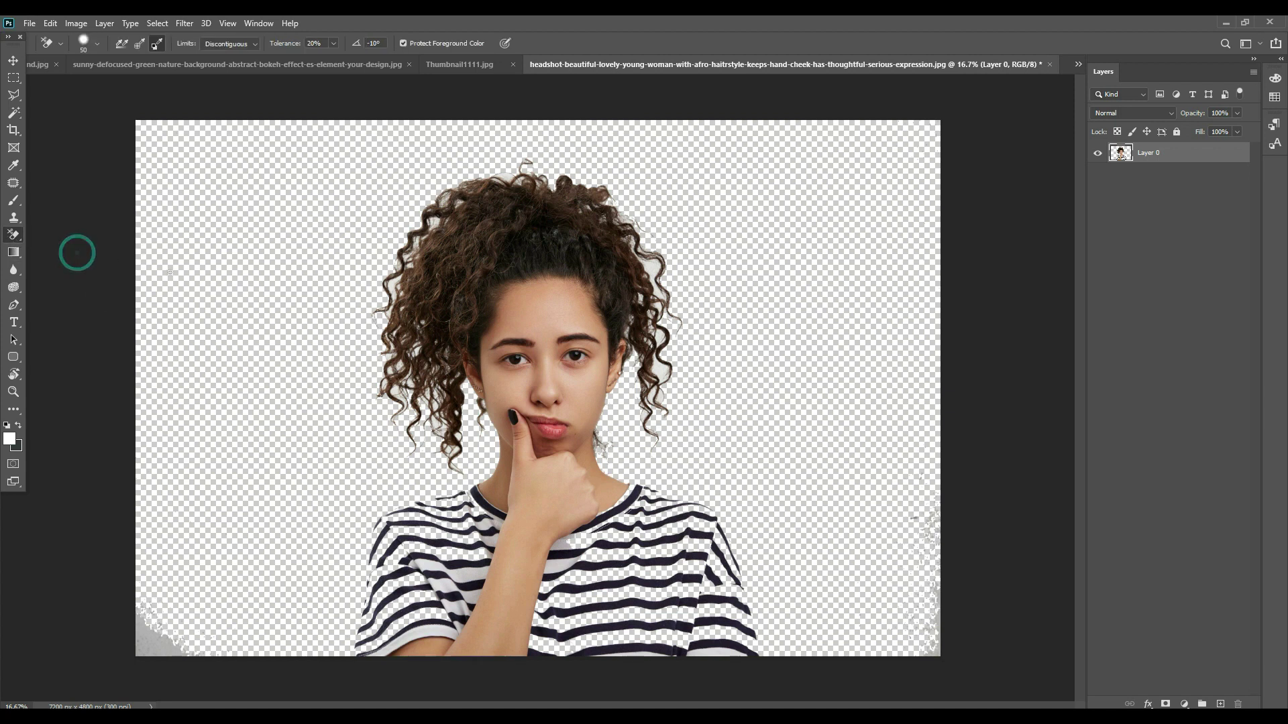
pyautogui.press('F12')
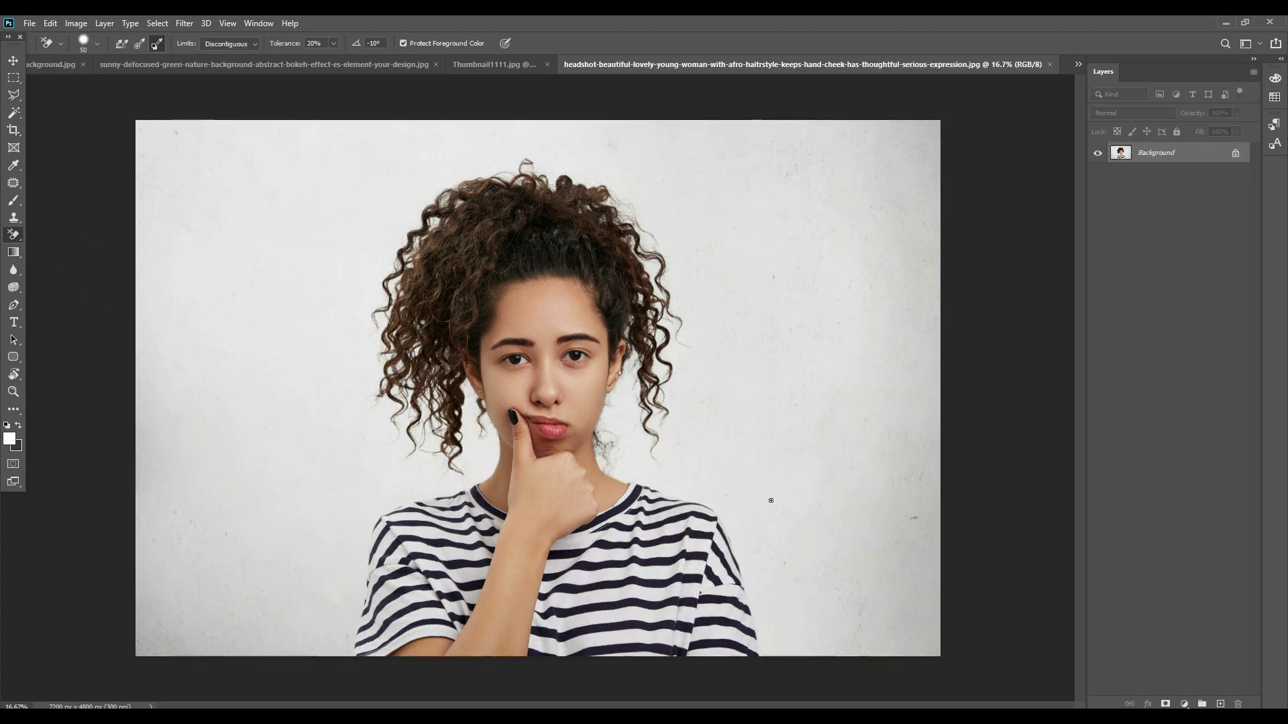
# Start a Pen tool path at the photo's bottom edge and trace up the outer edge of the sleeve on the photo's left
pyautogui.click(12, 308)
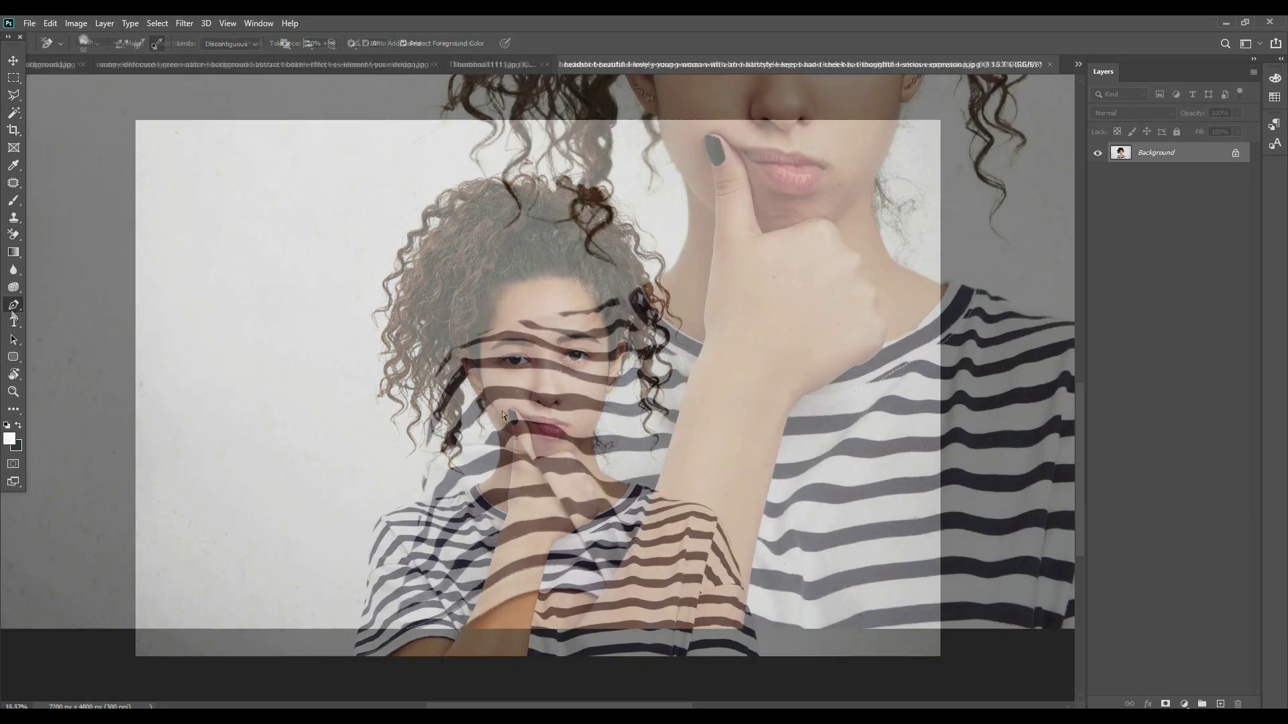
pyautogui.click(432, 537)
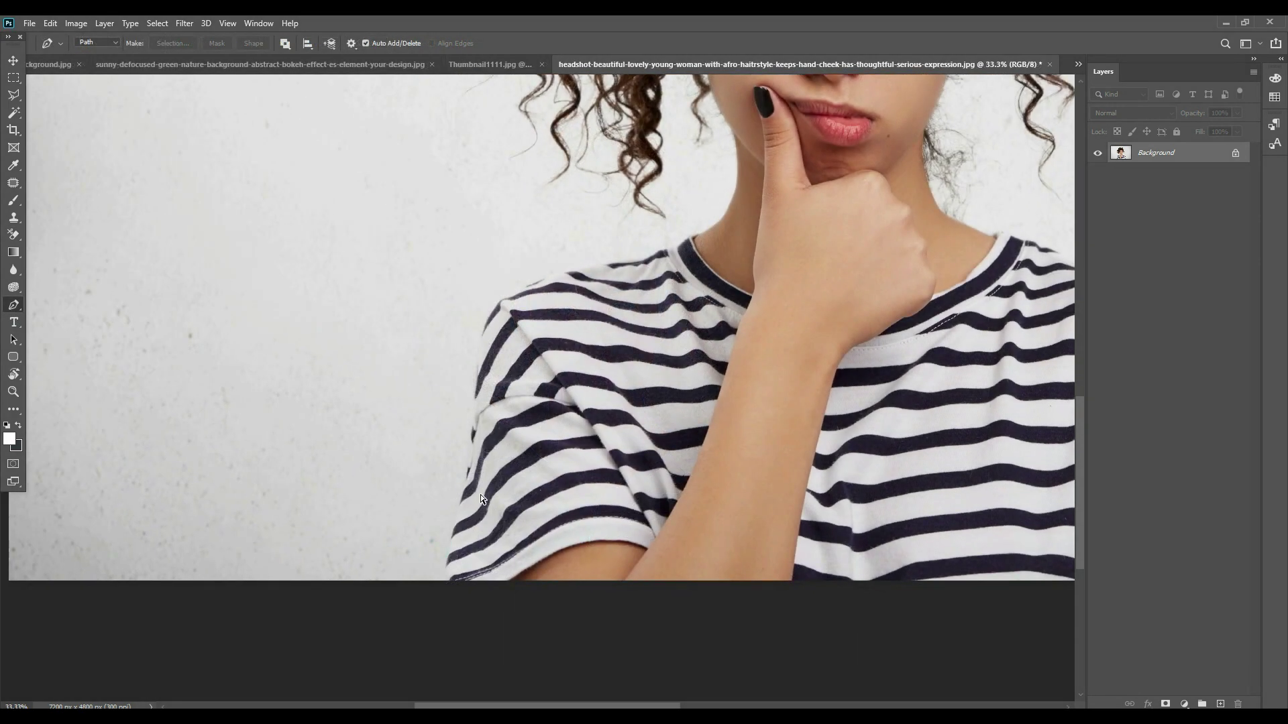
pyautogui.scroll(1, 480, 494)
pyautogui.scroll(-2, 480, 494)
pyautogui.click(403, 603)
pyautogui.moveTo(402, 556); pyautogui.dragTo(408, 531)
pyautogui.moveTo(429, 449); pyautogui.dragTo(429, 438)
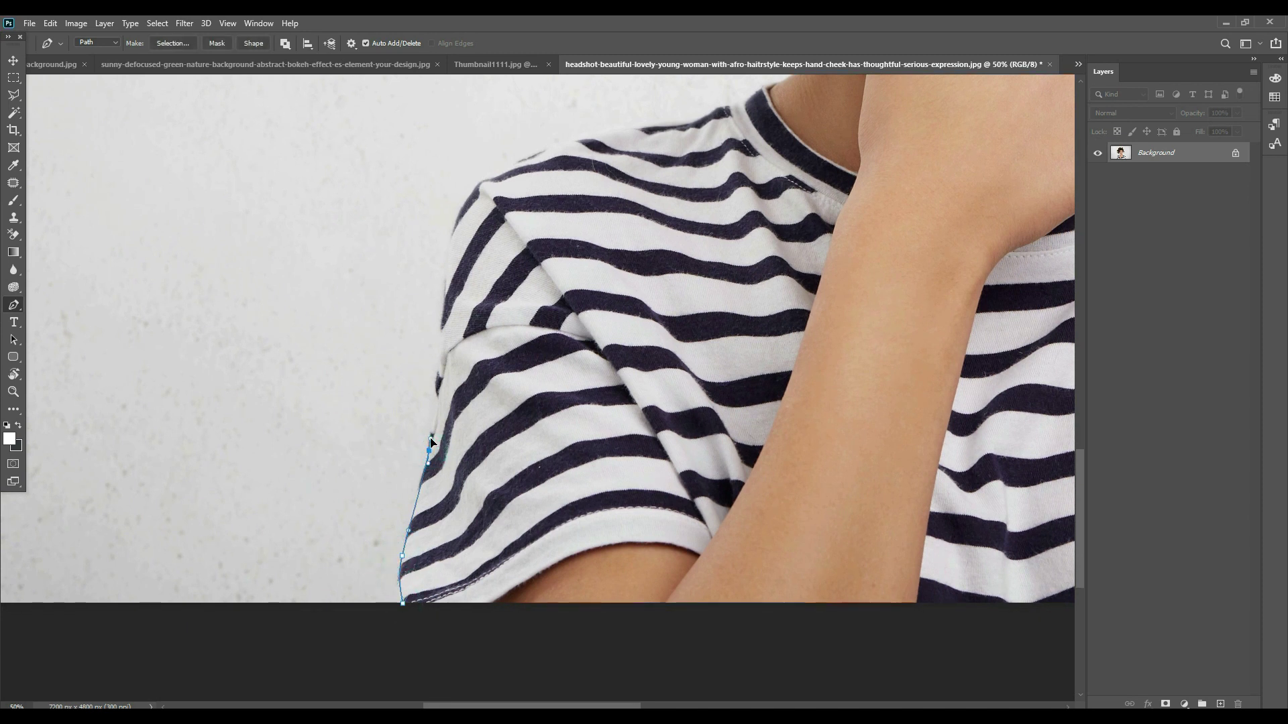
pyautogui.click(438, 393)
pyautogui.moveTo(442, 322); pyautogui.dragTo(449, 299)
# Continue the path over the shoulder on the photo's left and along the shirt edge to the collar and neck base
pyautogui.moveTo(468, 197); pyautogui.dragTo(562, 145)
pyautogui.moveTo(646, 127); pyautogui.dragTo(682, 283)
pyautogui.keyDown('alt'); pyautogui.click(711, 113); pyautogui.keyUp('alt')
pyautogui.keyDown('alt'); pyautogui.click(689, 166); pyautogui.keyUp('alt')
pyautogui.click(713, 154)
pyautogui.keyDown('alt'); pyautogui.click(732, 146); pyautogui.keyUp('alt')
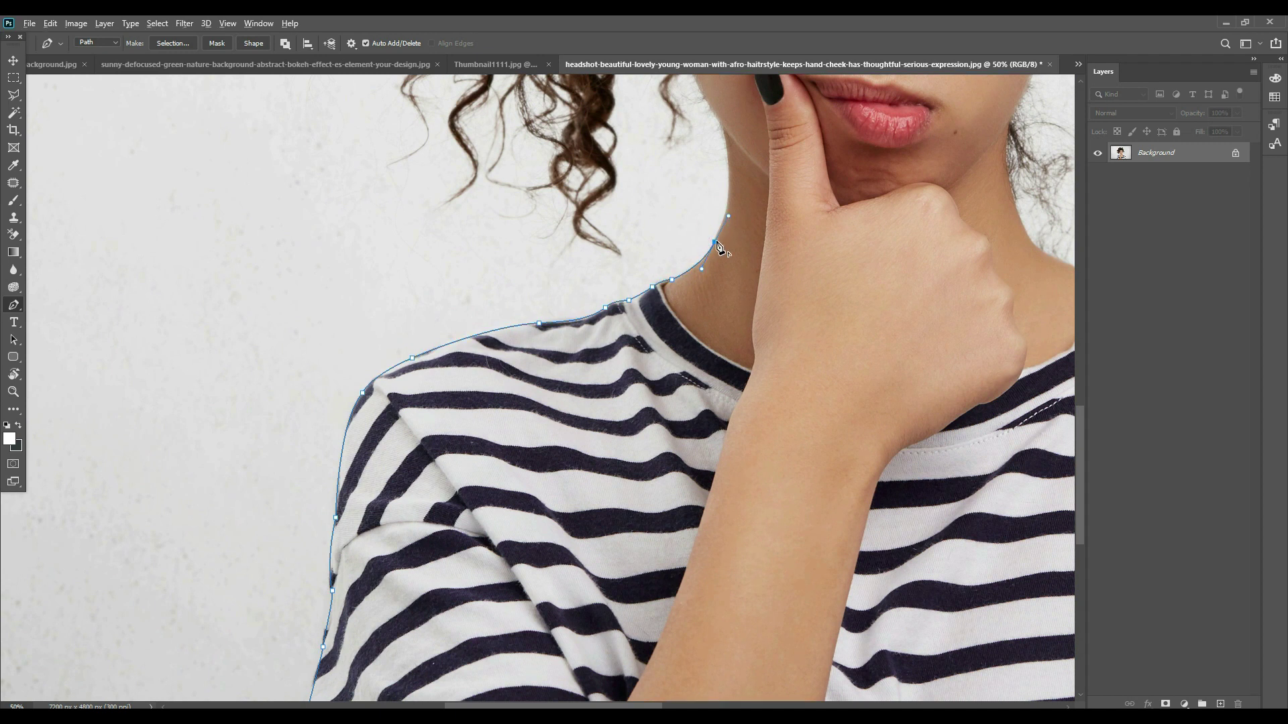
# Extend the path up the side of the neck toward the jaw, ending it in a corner anchor point
pyautogui.moveTo(723, 132); pyautogui.dragTo(710, 75)
pyautogui.hotkey('ctrl', 'z')
pyautogui.scroll(1, 710, 79)
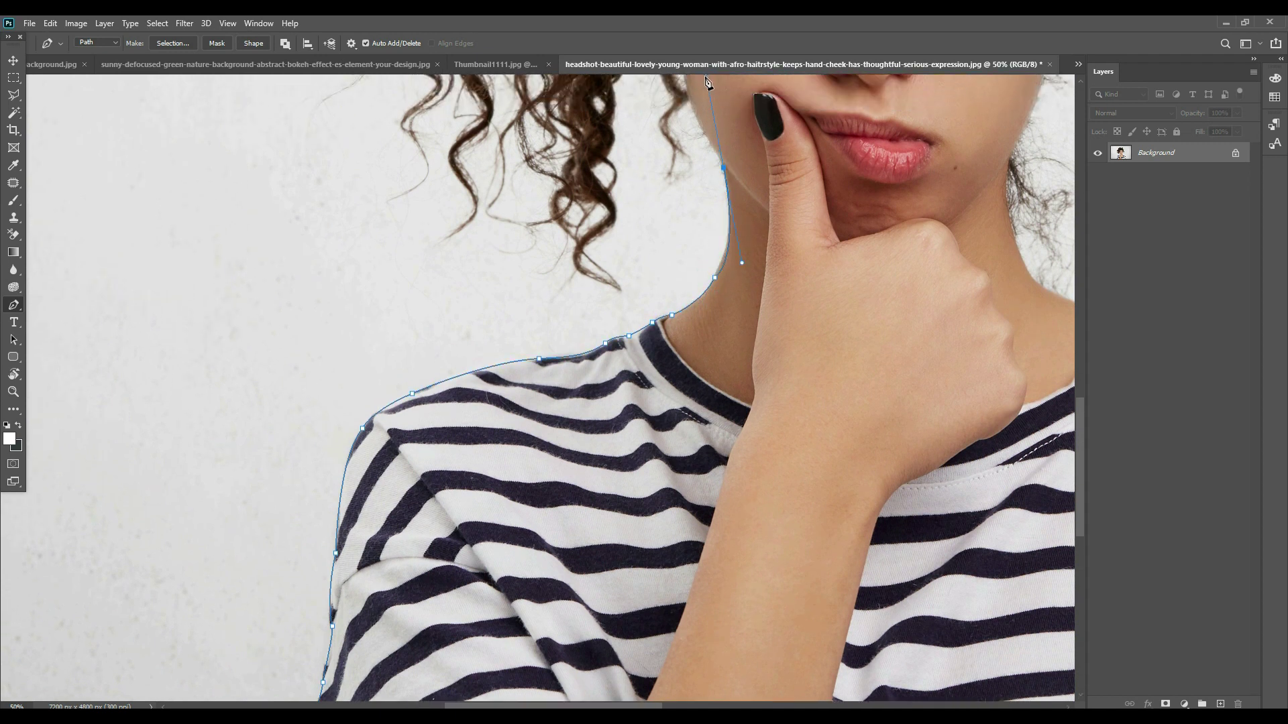
pyautogui.moveTo(728, 188); pyautogui.dragTo(720, 153)
pyautogui.keyDown('alt'); pyautogui.click(729, 187); pyautogui.keyUp('alt')
# Run the path loosely around the curly hair, leaving a margin of wall outside all the strands
pyautogui.moveTo(707, 233); pyautogui.dragTo(698, 247)
pyautogui.moveTo(396, 322); pyautogui.dragTo(374, 295)
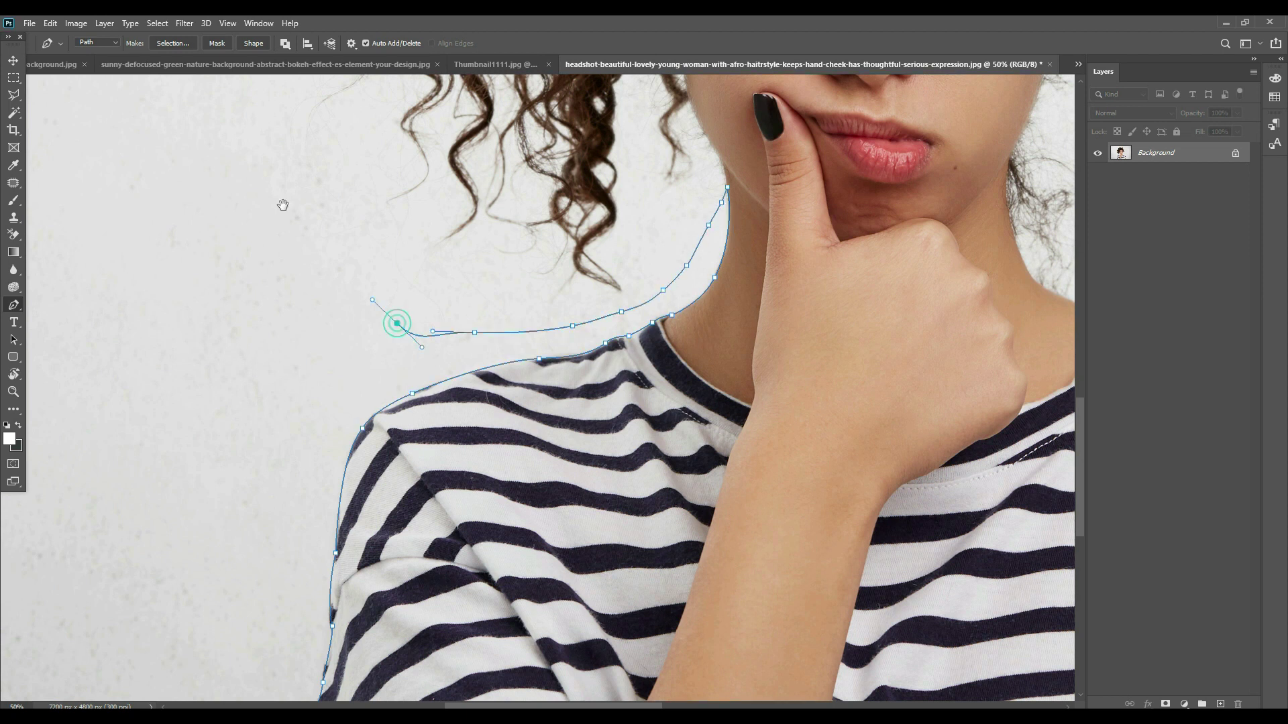
pyautogui.moveTo(282, 204); pyautogui.dragTo(328, 604)
pyautogui.moveTo(371, 267); pyautogui.dragTo(396, 235)
pyautogui.moveTo(738, 212); pyautogui.dragTo(782, 227)
pyautogui.moveTo(783, 388); pyautogui.dragTo(791, 422)
pyautogui.moveTo(796, 486); pyautogui.dragTo(786, 512)
pyautogui.moveTo(768, 388); pyautogui.dragTo(745, 448)
pyautogui.moveTo(663, 498); pyautogui.dragTo(659, 542)
# Trace the path from the neck base along the shoulder on the photo's right
pyautogui.click(585, 523)
pyautogui.click(627, 543)
pyautogui.moveTo(699, 560); pyautogui.dragTo(739, 575)
pyautogui.moveTo(791, 591); pyautogui.dragTo(804, 593)
pyautogui.moveTo(890, 621); pyautogui.dragTo(906, 641)
# Trace down the sleeve on the photo's right to the bottom edge and close the path at its starting anchor
pyautogui.moveTo(907, 644); pyautogui.dragTo(850, 388)
pyautogui.moveTo(873, 439); pyautogui.dragTo(881, 471)
pyautogui.moveTo(913, 550); pyautogui.dragTo(920, 575)
pyautogui.moveTo(918, 582); pyautogui.dragTo(882, 314)
pyautogui.moveTo(897, 359); pyautogui.dragTo(901, 382)
pyautogui.moveTo(926, 487); pyautogui.dragTo(932, 507)
pyautogui.moveTo(933, 539); pyautogui.dragTo(930, 552)
pyautogui.moveTo(626, 529); pyautogui.dragTo(840, 466)
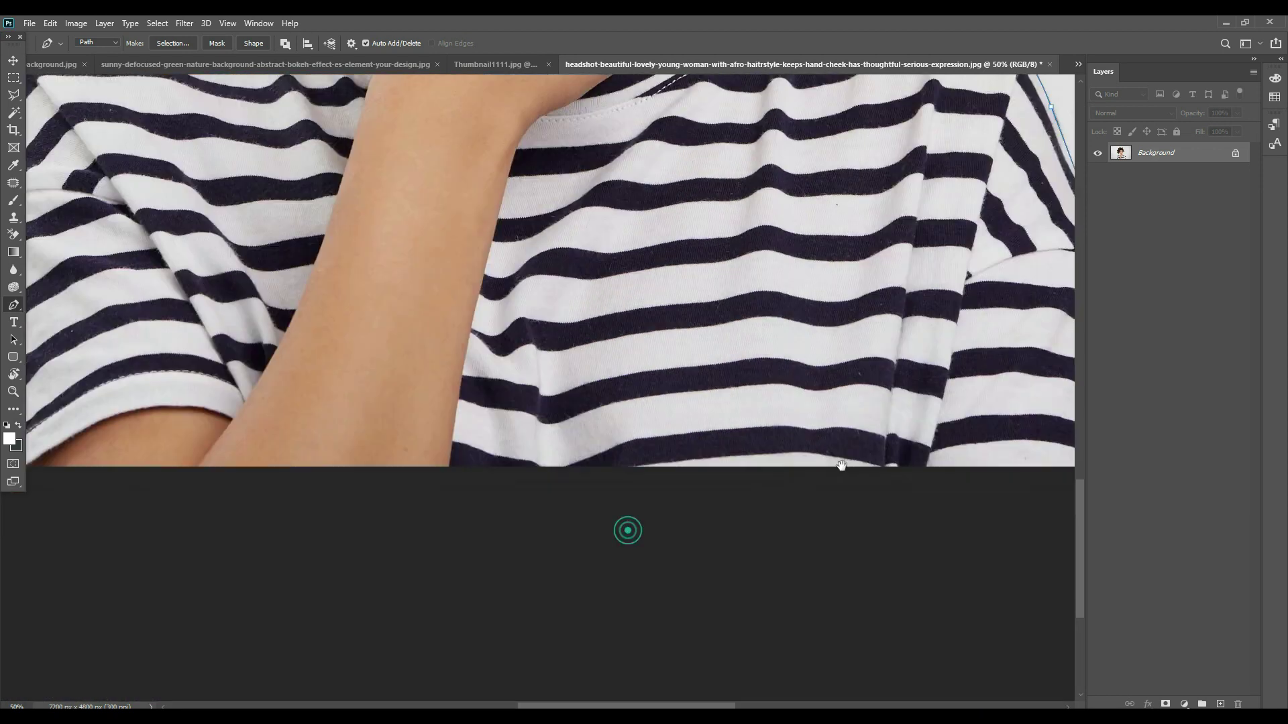
pyautogui.hotkey('ctrl', '0')
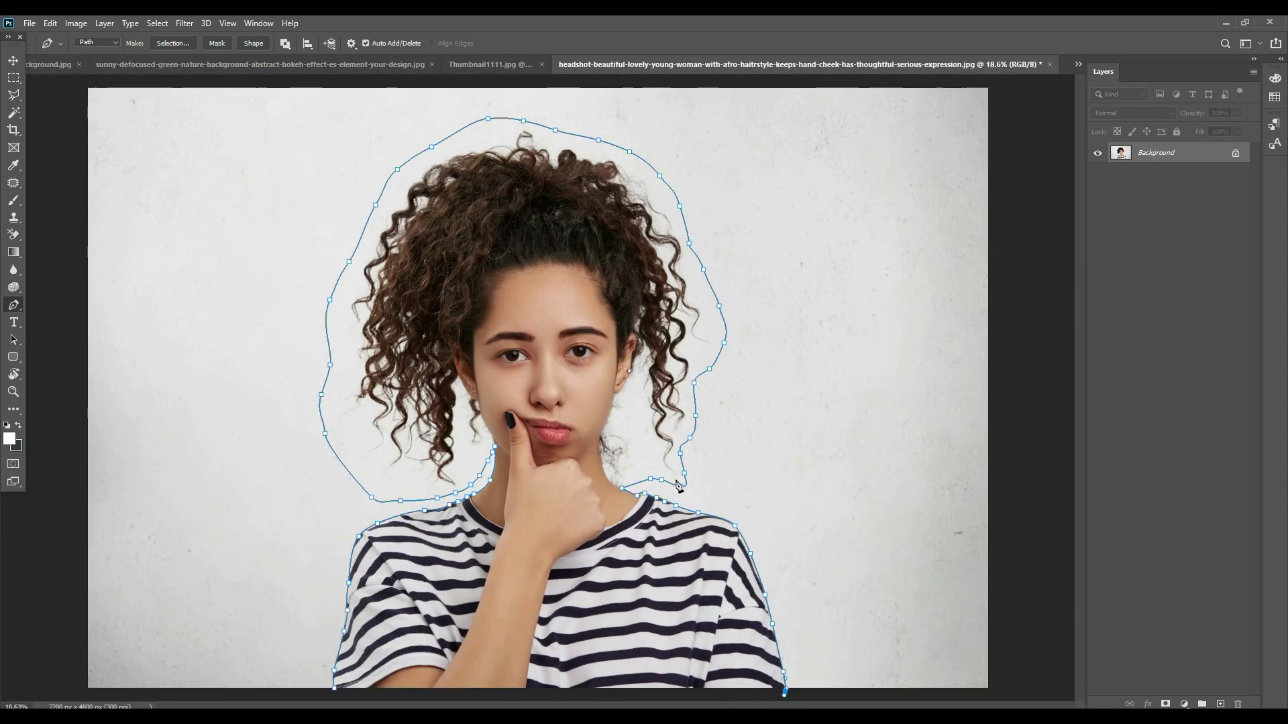
pyautogui.click(335, 692)
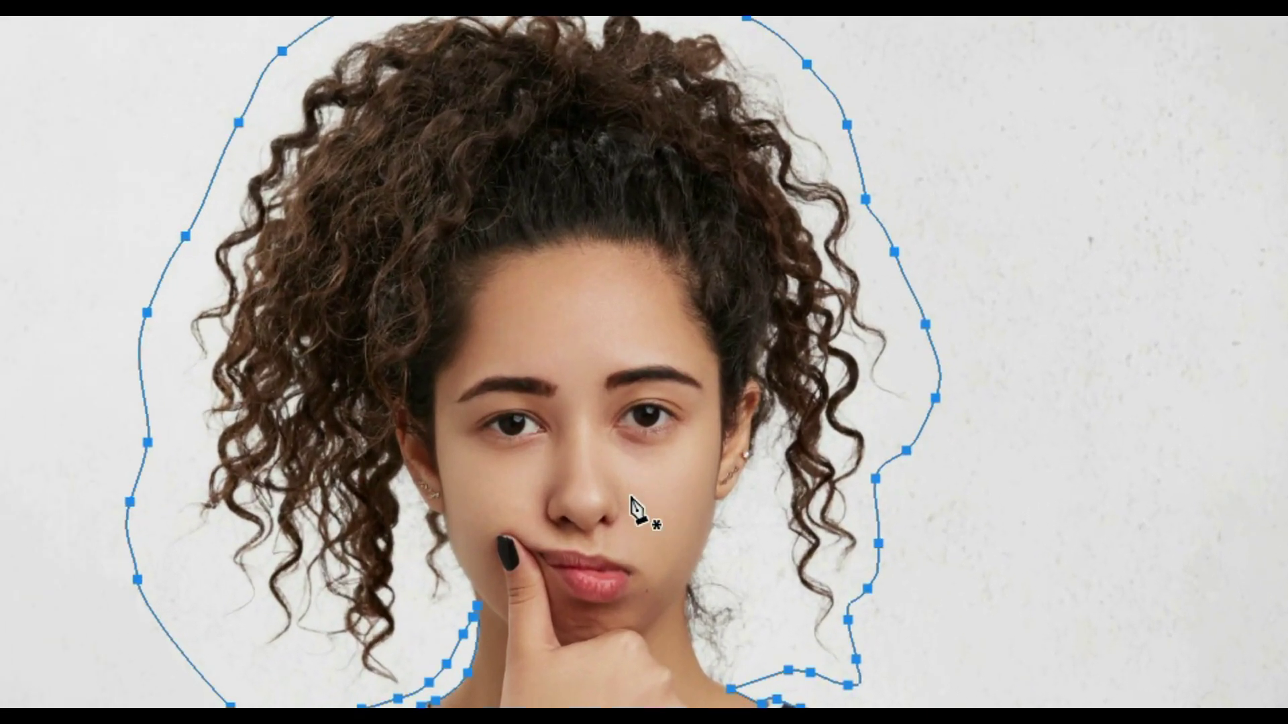
# Convert the closed path into a new anti-aliased selection with a feather radius of 1 pixel
pyautogui.rightClick(586, 418)
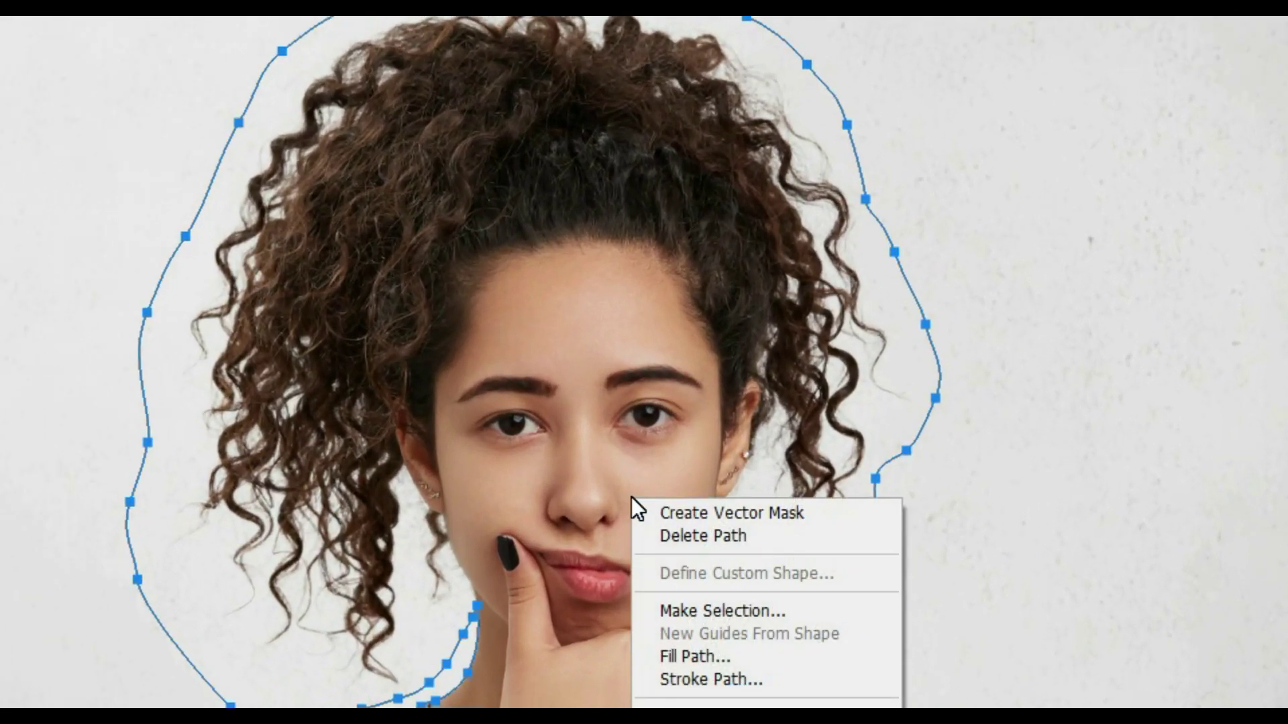
pyautogui.click(763, 610)
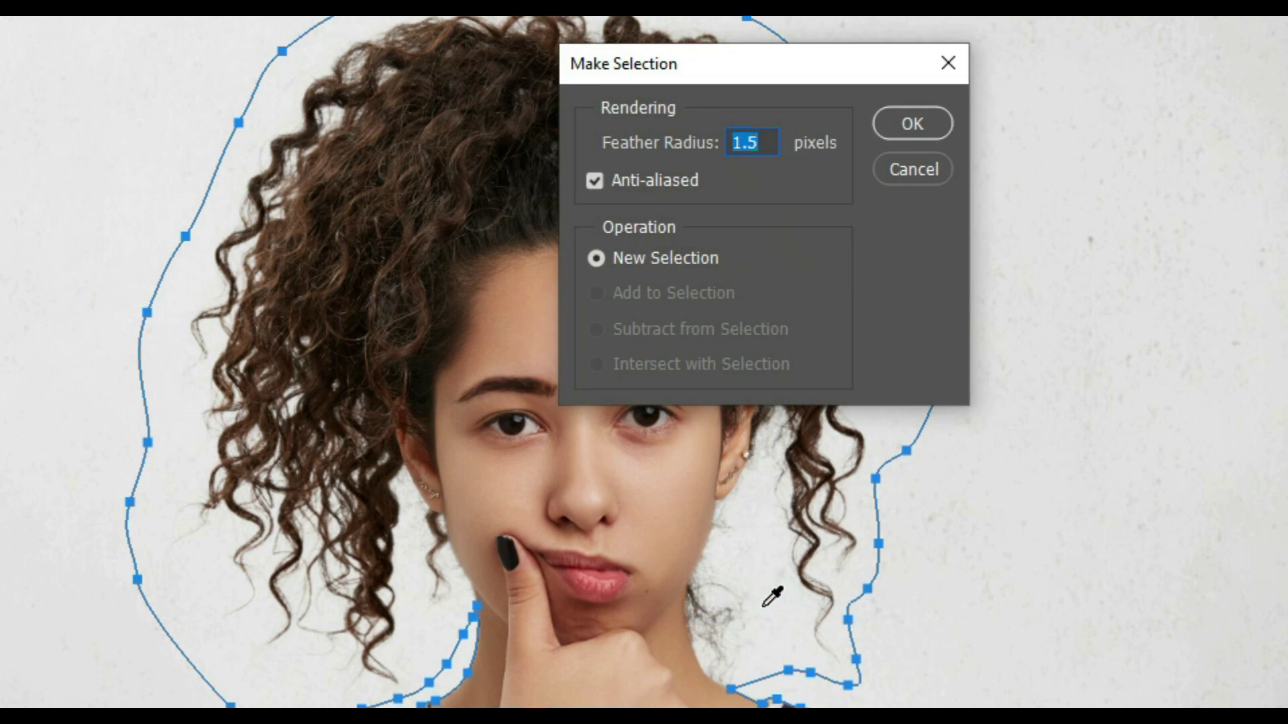
pyautogui.click(769, 143)
pyautogui.moveTo(772, 147); pyautogui.dragTo(711, 153)
pyautogui.write('1')
pyautogui.click(888, 230)
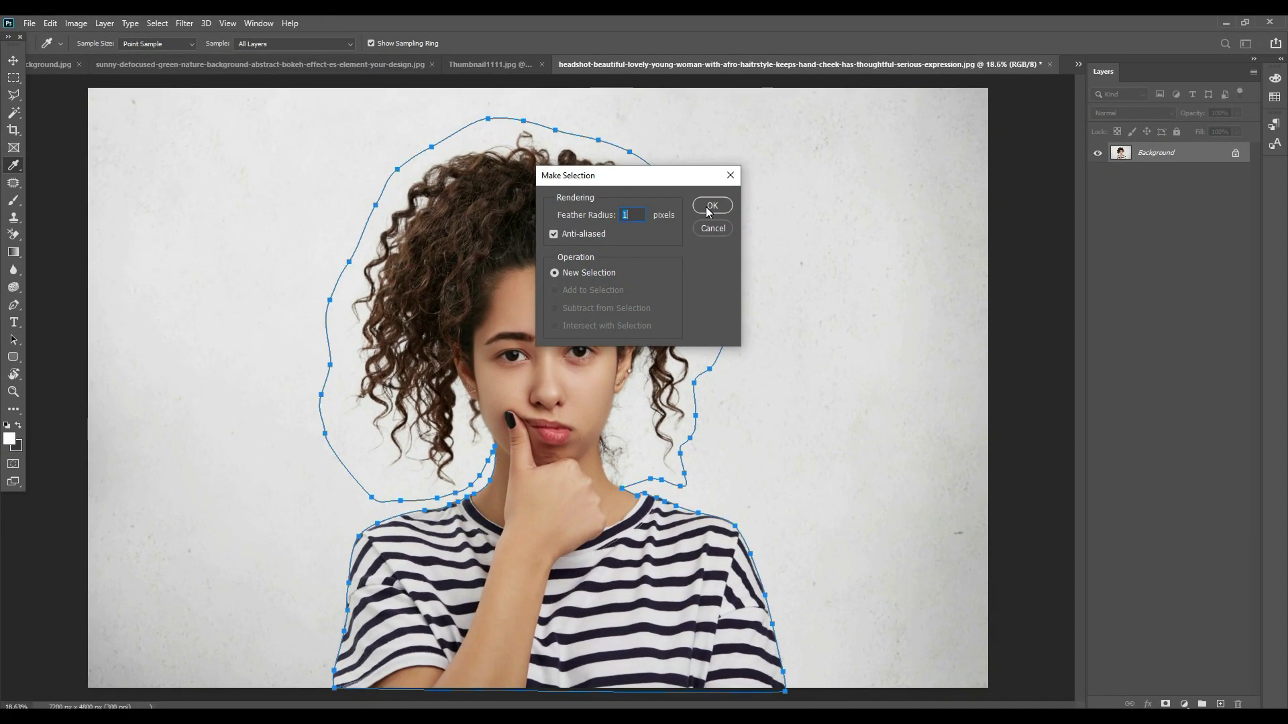
pyautogui.click(710, 206)
pyautogui.press('p')
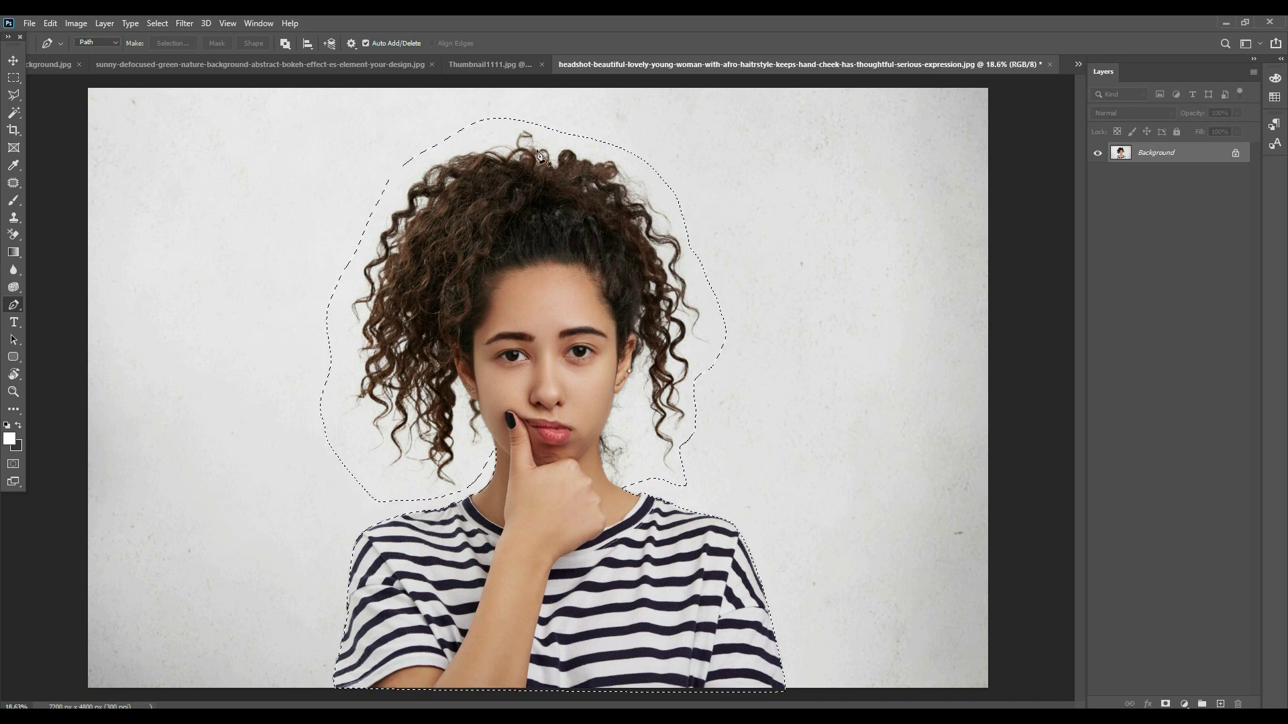
# Unlock the background layer, copy the selected woman to a new layer and hide the original layer
pyautogui.click(1235, 153)
pyautogui.click(107, 24)
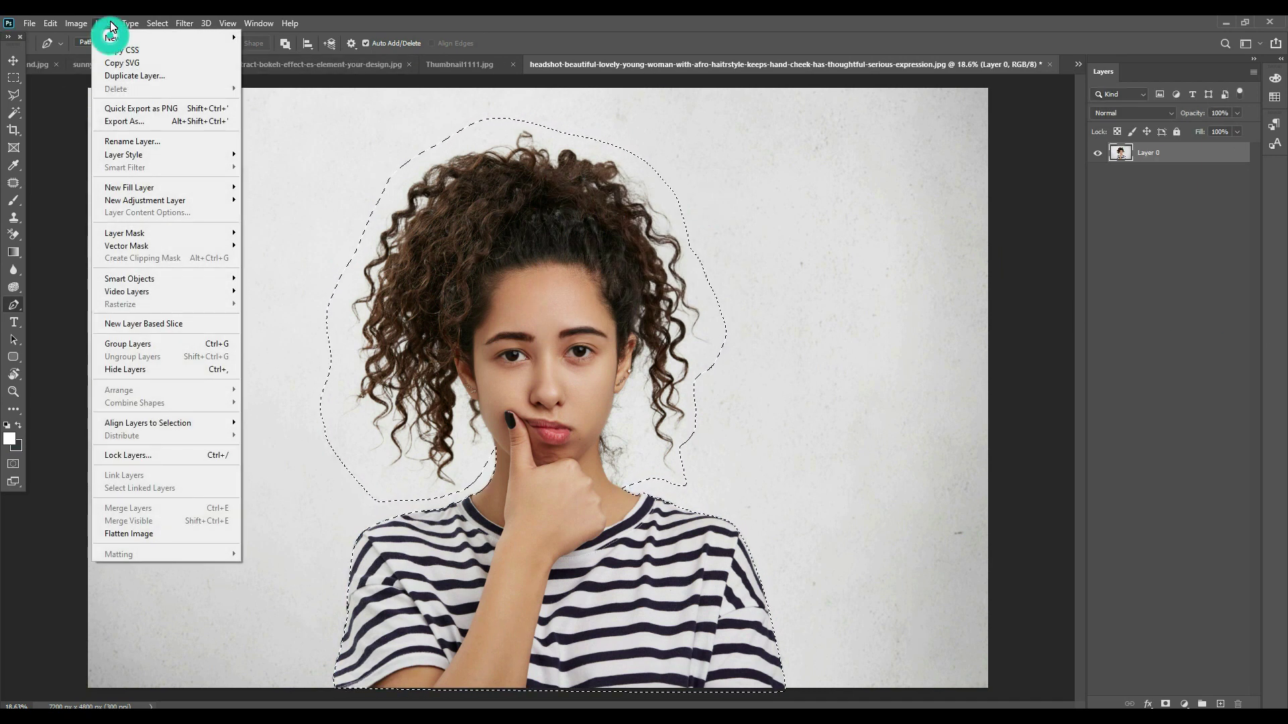
pyautogui.moveTo(113, 39)
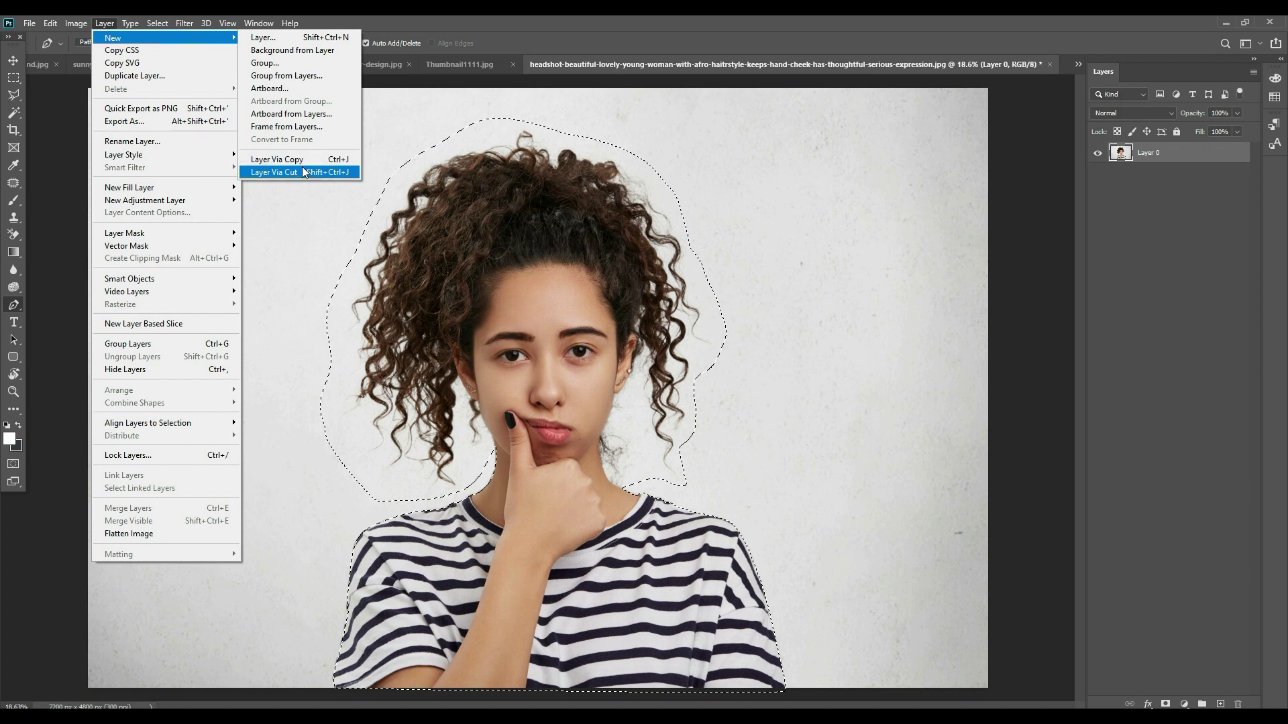
pyautogui.click(865, 294)
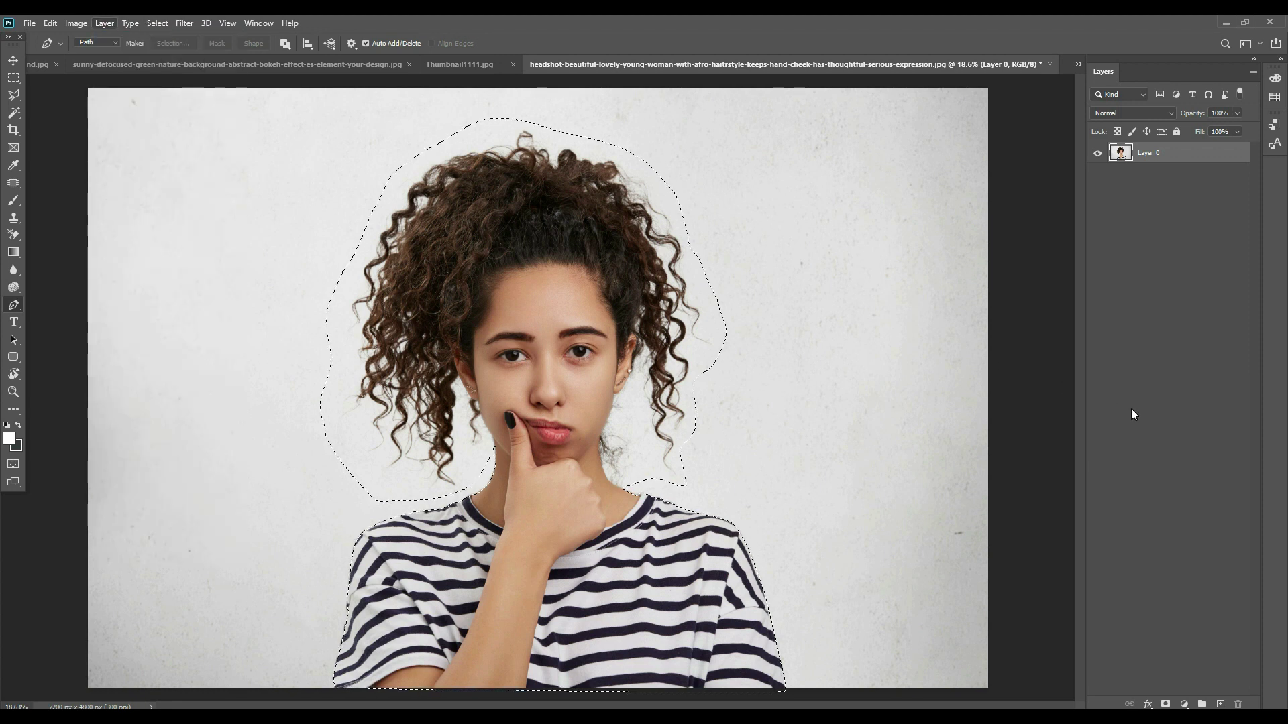
pyautogui.hotkey('ctrl', 'j')
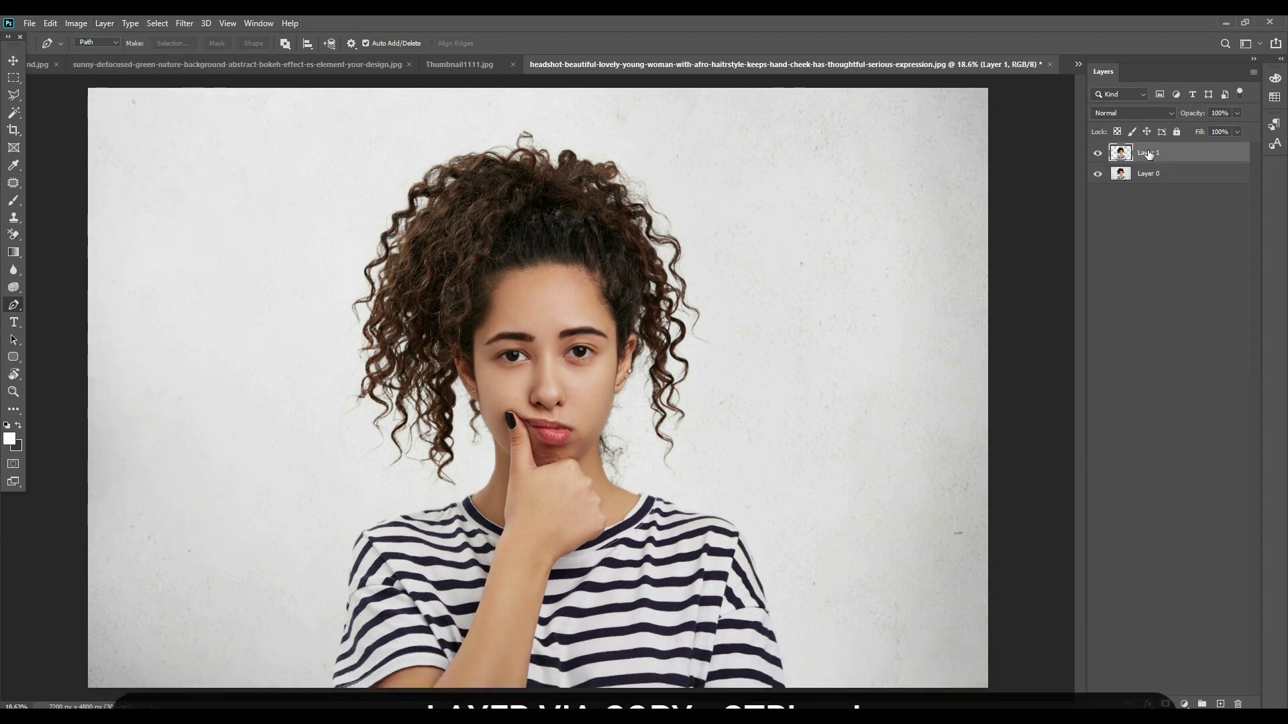
pyautogui.click(1098, 175)
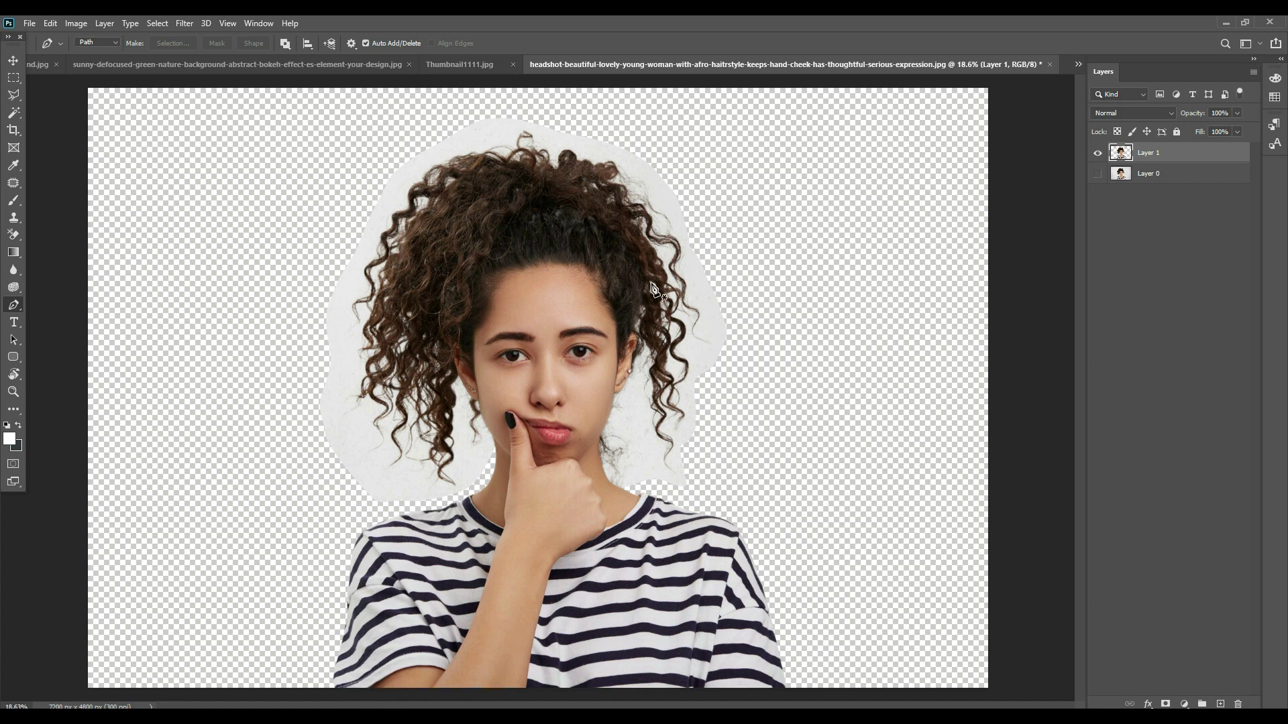
# Activate the Background Eraser and set its brush size to 334 px
pyautogui.hotkey('ctrl', '+')
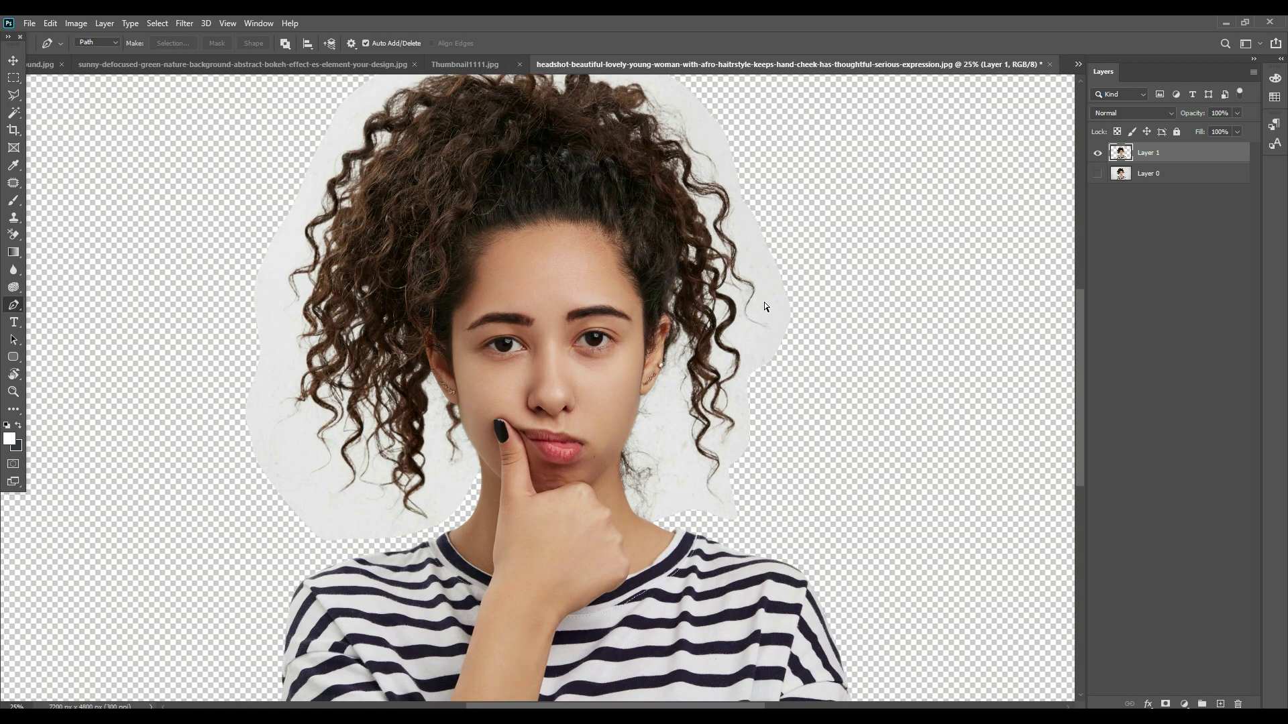
pyautogui.hotkey('ctrl', '+')
pyautogui.press('e')
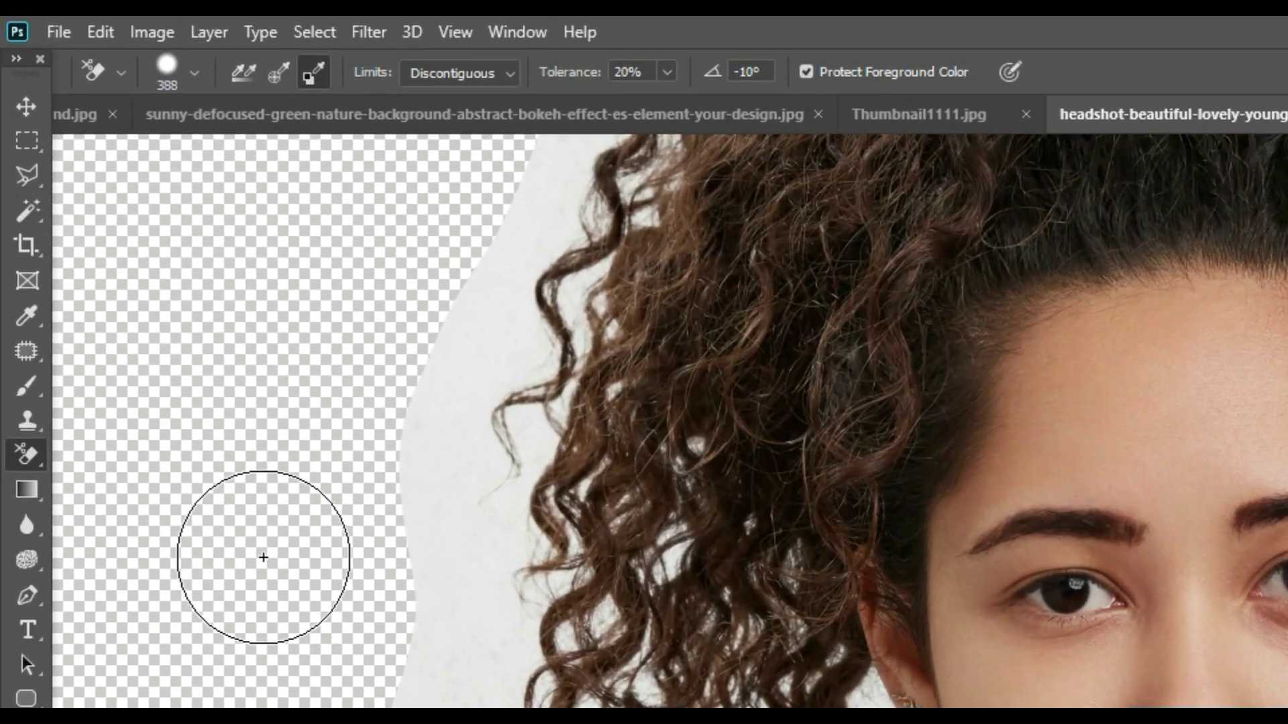
pyautogui.click(193, 73)
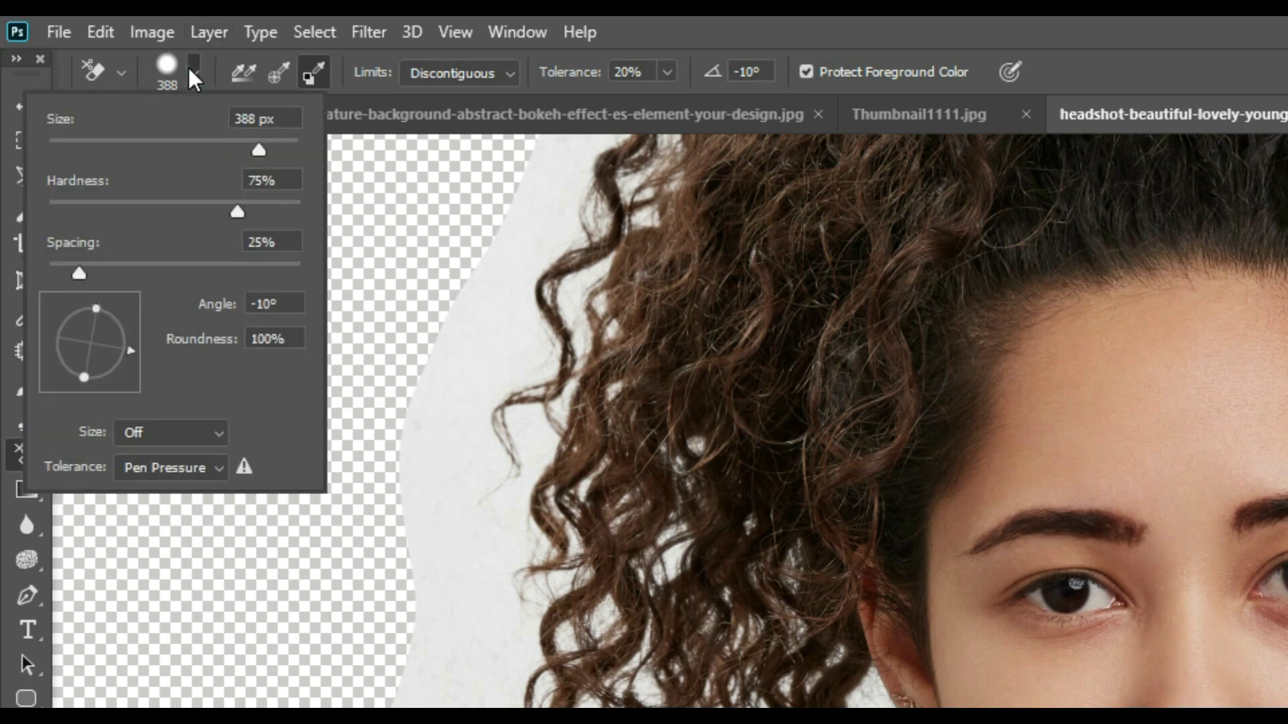
pyautogui.moveTo(260, 149)
pyautogui.mouseDown()
pyautogui.moveTo(150, 152)
pyautogui.moveTo(228, 156)
pyautogui.moveTo(212, 168)
pyautogui.moveTo(130, 158)
pyautogui.moveTo(245, 172)
pyautogui.moveTo(167, 178)
pyautogui.mouseUp()
pyautogui.moveTo(230, 140)
pyautogui.mouseDown()
pyautogui.moveTo(279, 158)
pyautogui.moveTo(259, 167)
pyautogui.mouseUp()
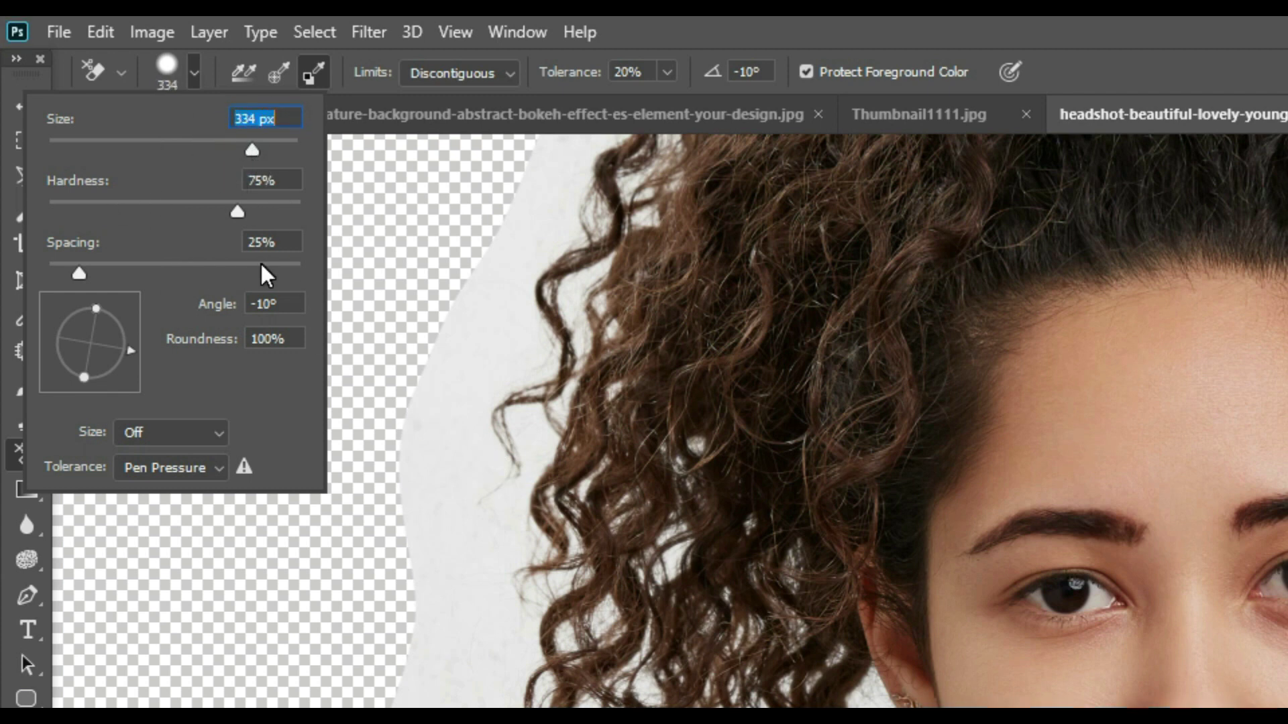
pyautogui.click(192, 70)
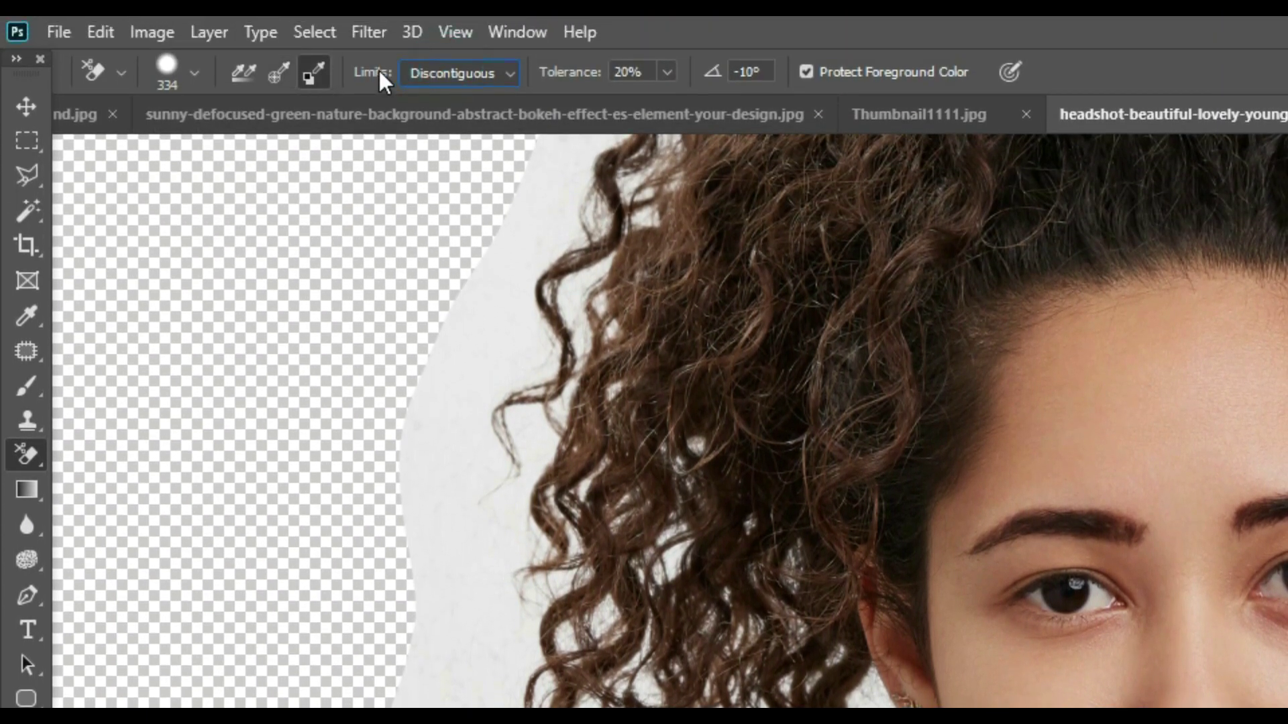
# Set the Background Eraser limits to Discontiguous with a tolerance of 20%
pyautogui.click(426, 82)
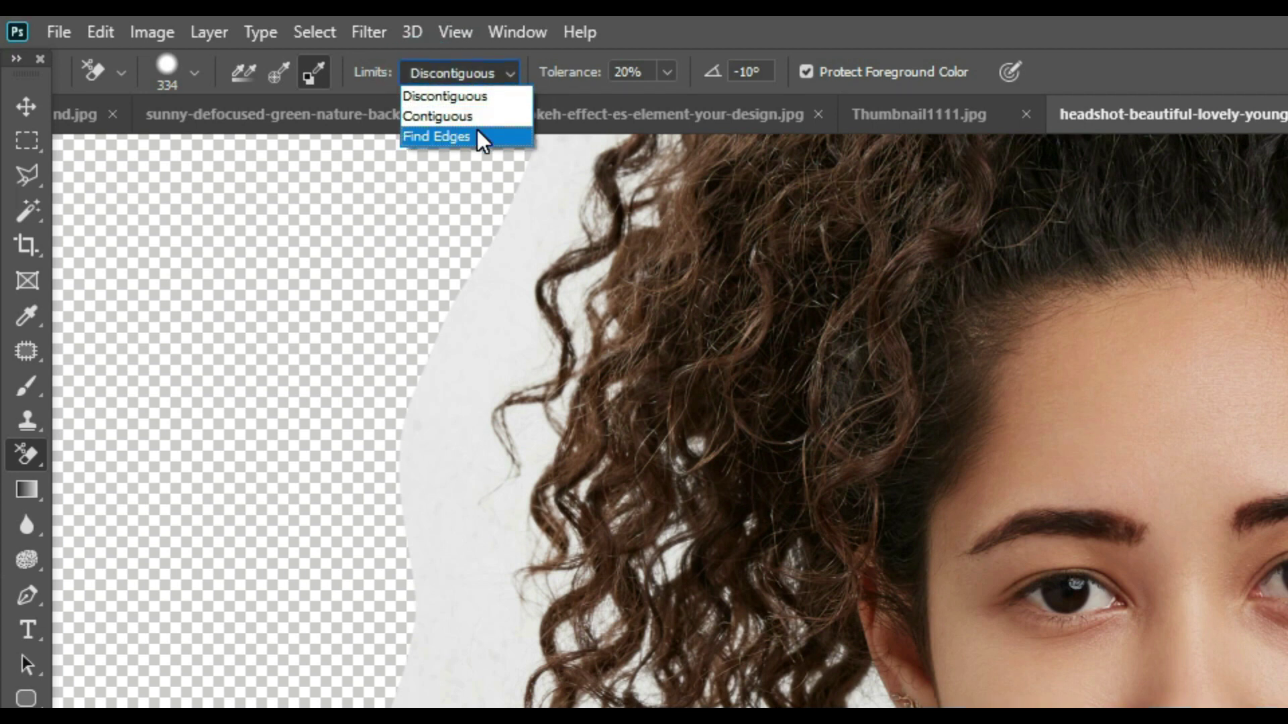
pyautogui.click(436, 99)
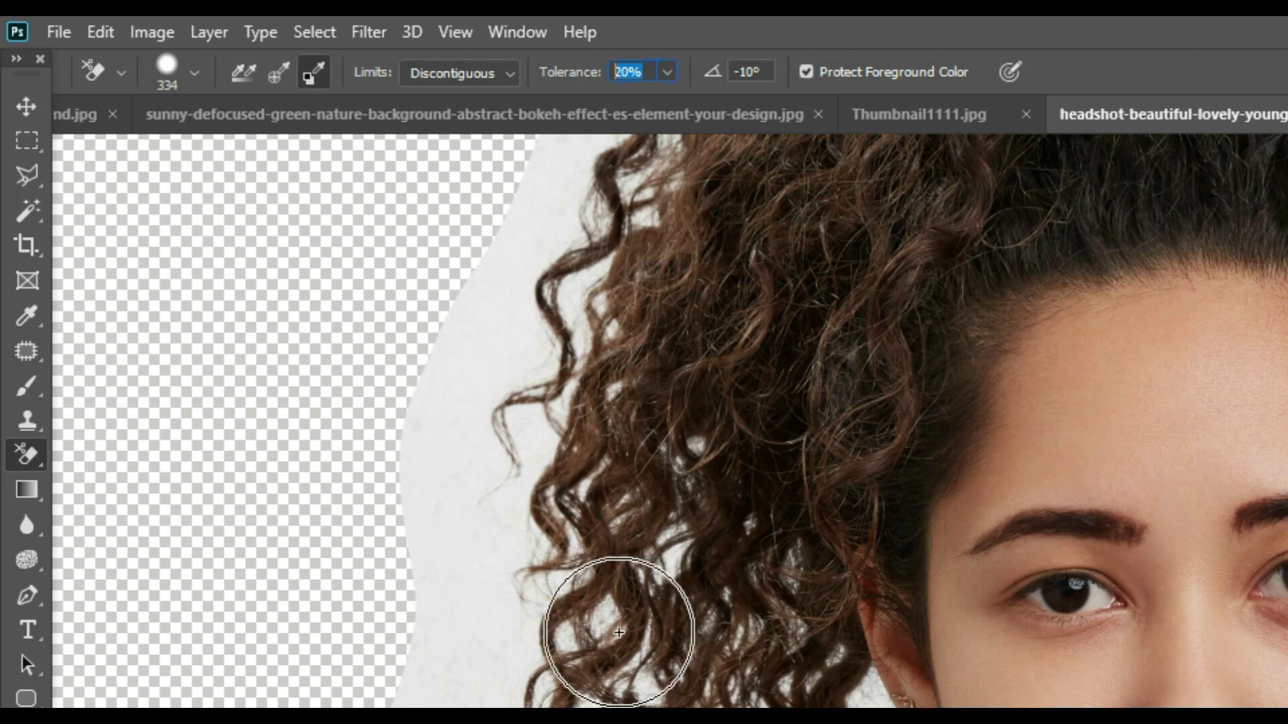
pyautogui.click(635, 69)
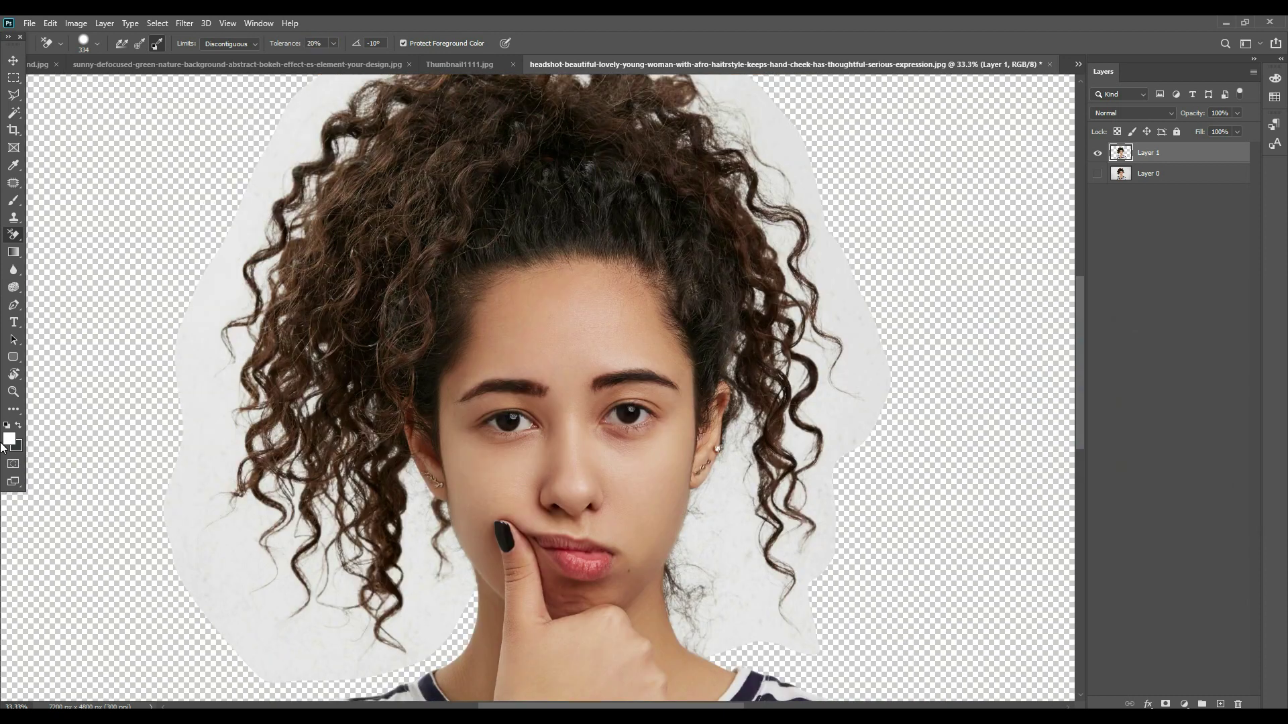
# Set the foreground color to the dark brown #2a1b14 sampled from the woman's hair and return to the Background Eraser
pyautogui.click(9, 439)
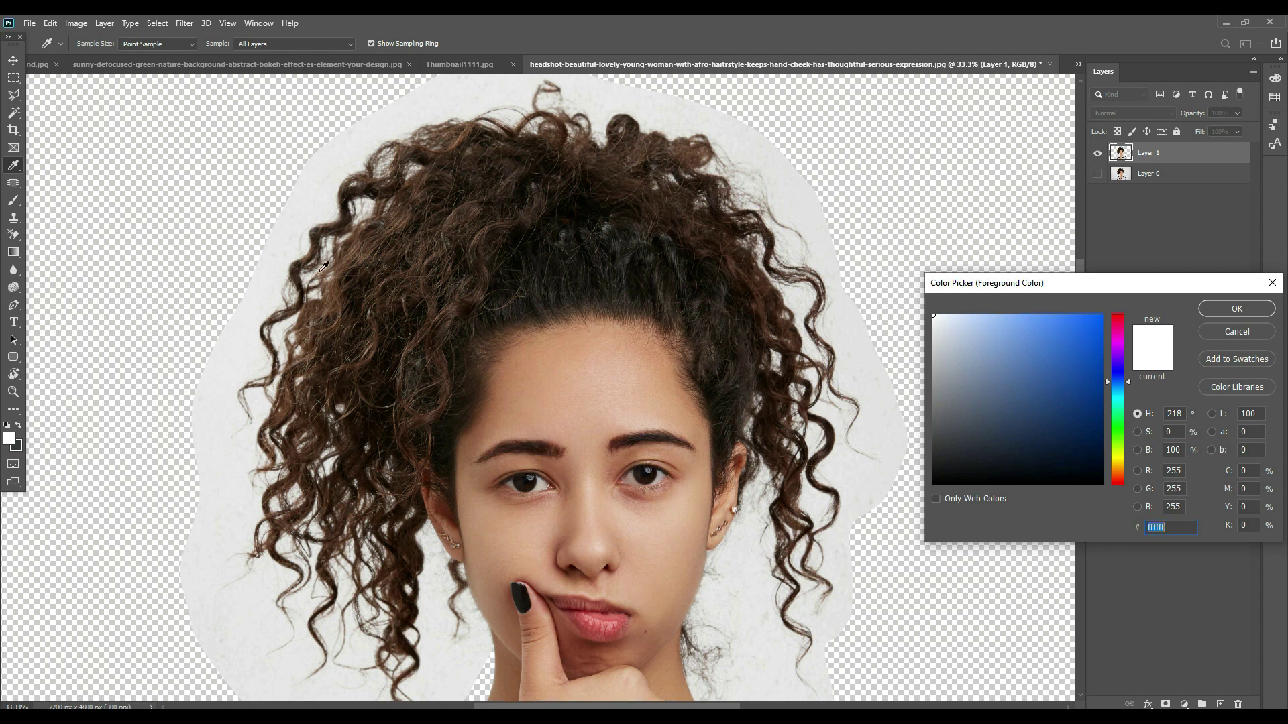
pyautogui.click(299, 265)
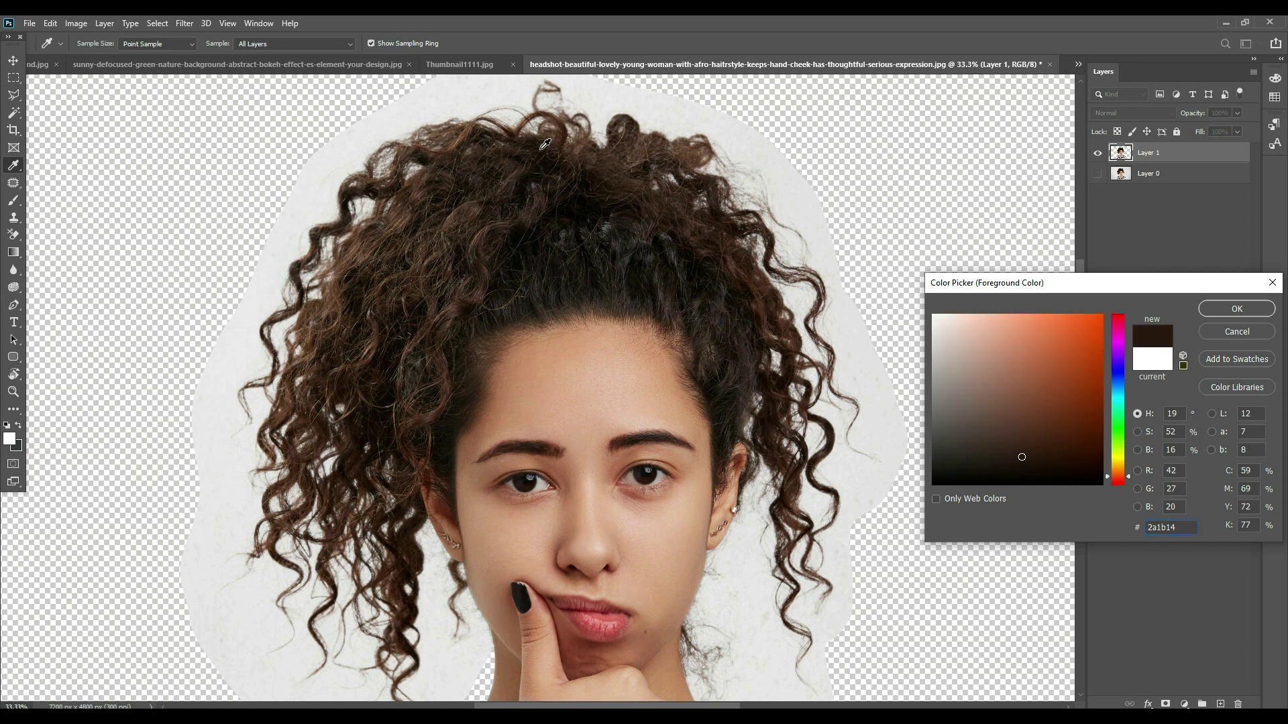
pyautogui.click(1217, 312)
pyautogui.press('e')
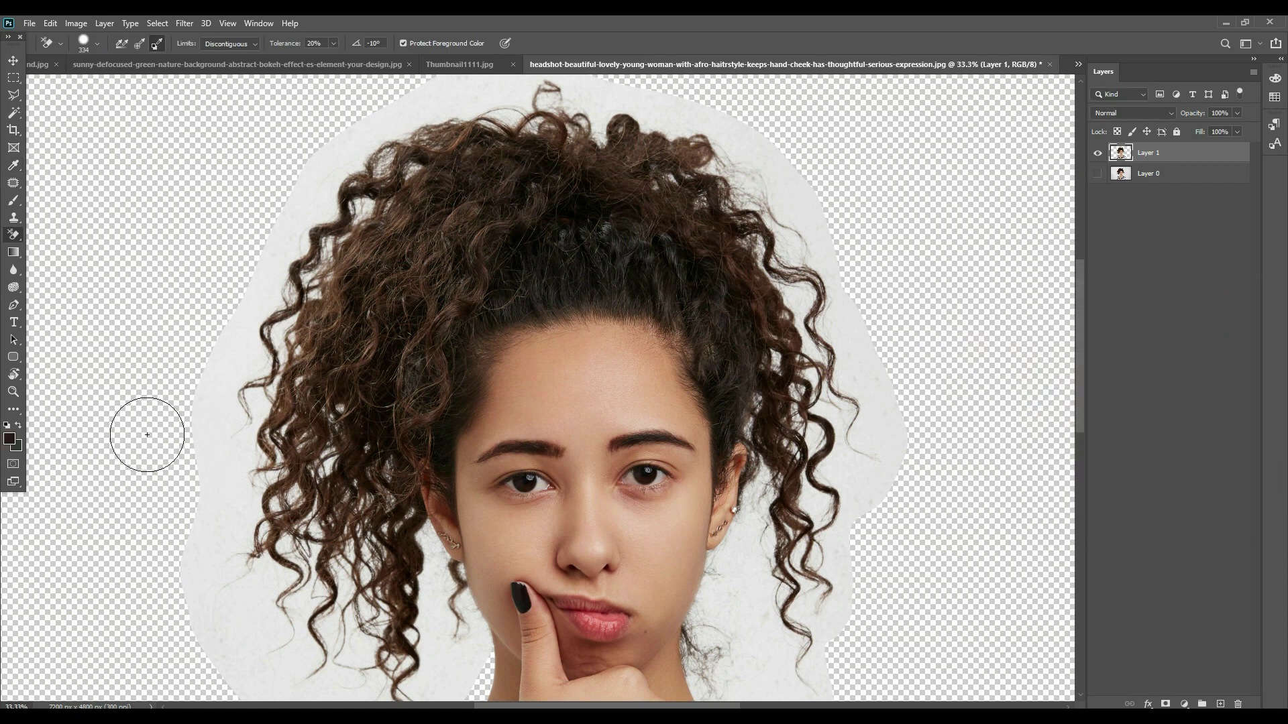
# Set the background color to the light gray #e2e2e2 sampled from the wall beside the curls, checking against the original layer
pyautogui.click(17, 447)
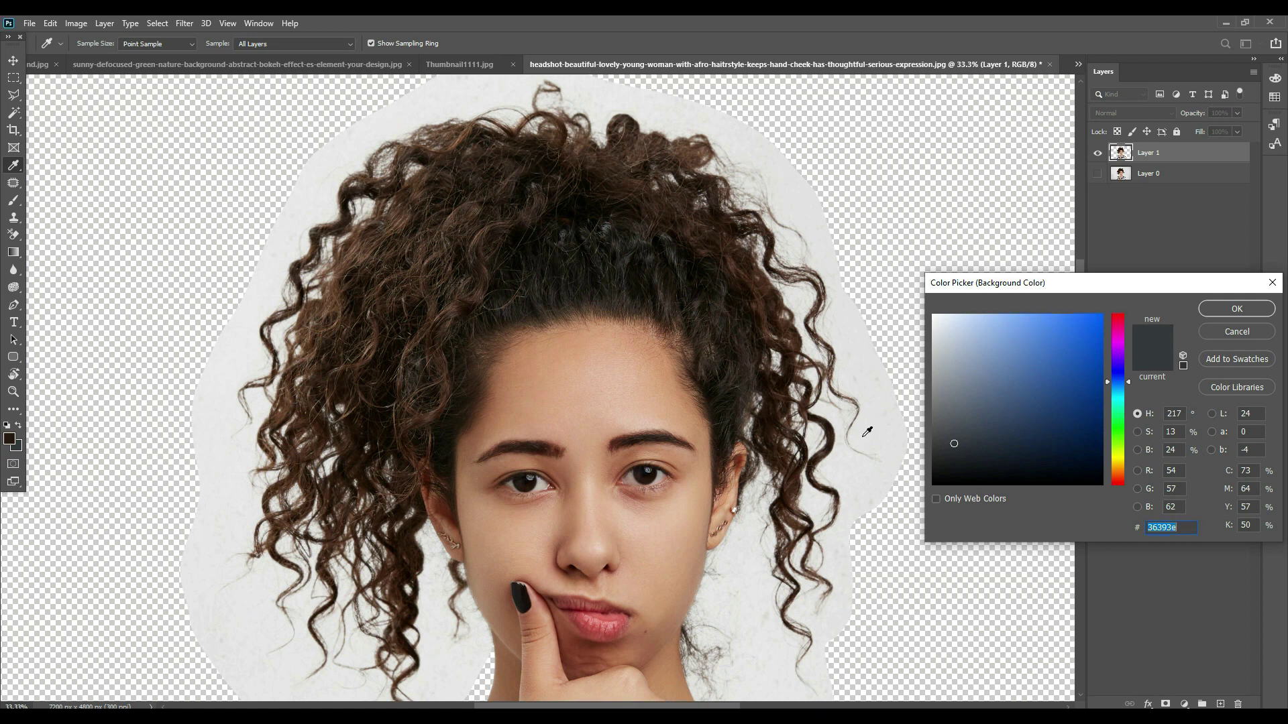
pyautogui.click(882, 404)
pyautogui.click(1236, 309)
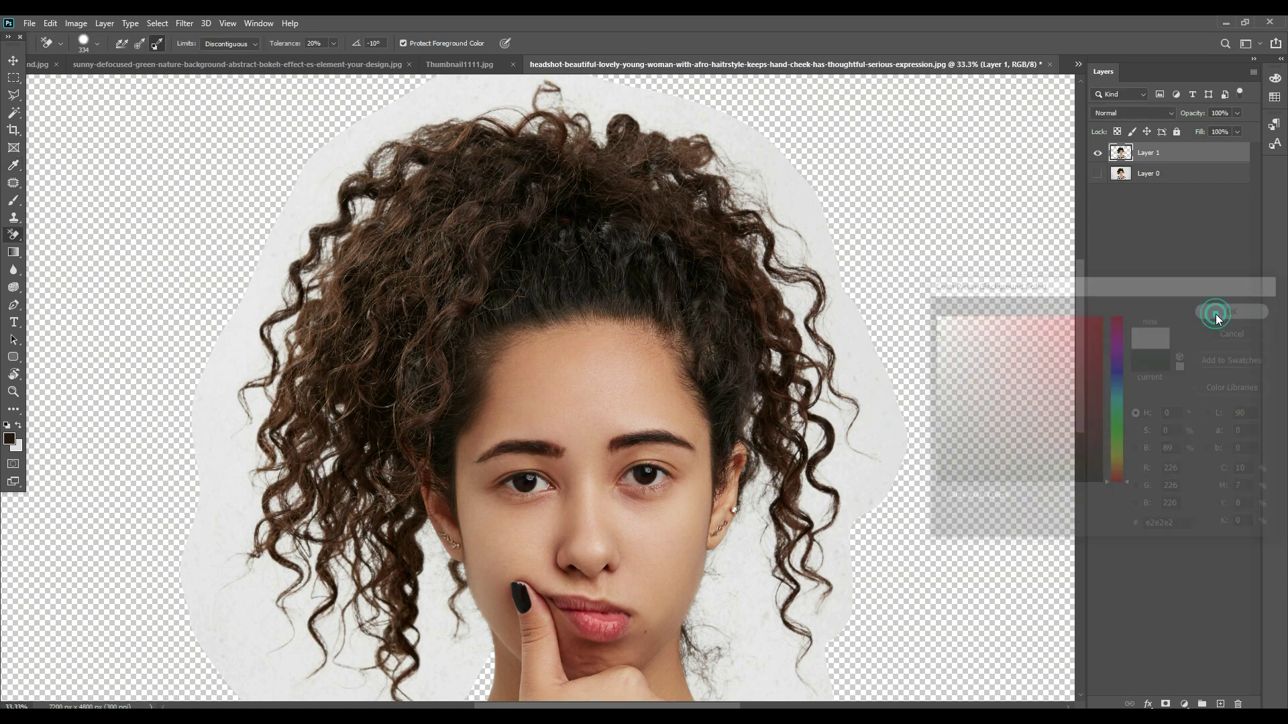
pyautogui.click(1097, 175)
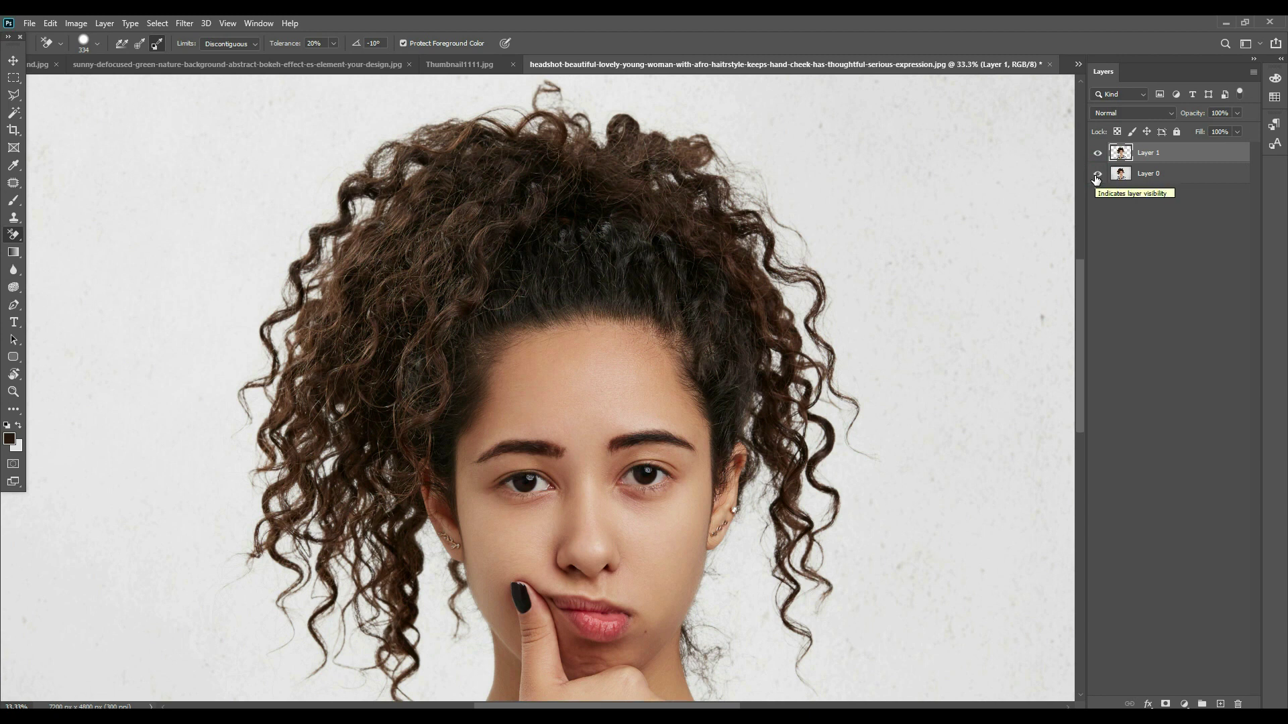
pyautogui.click(1097, 175)
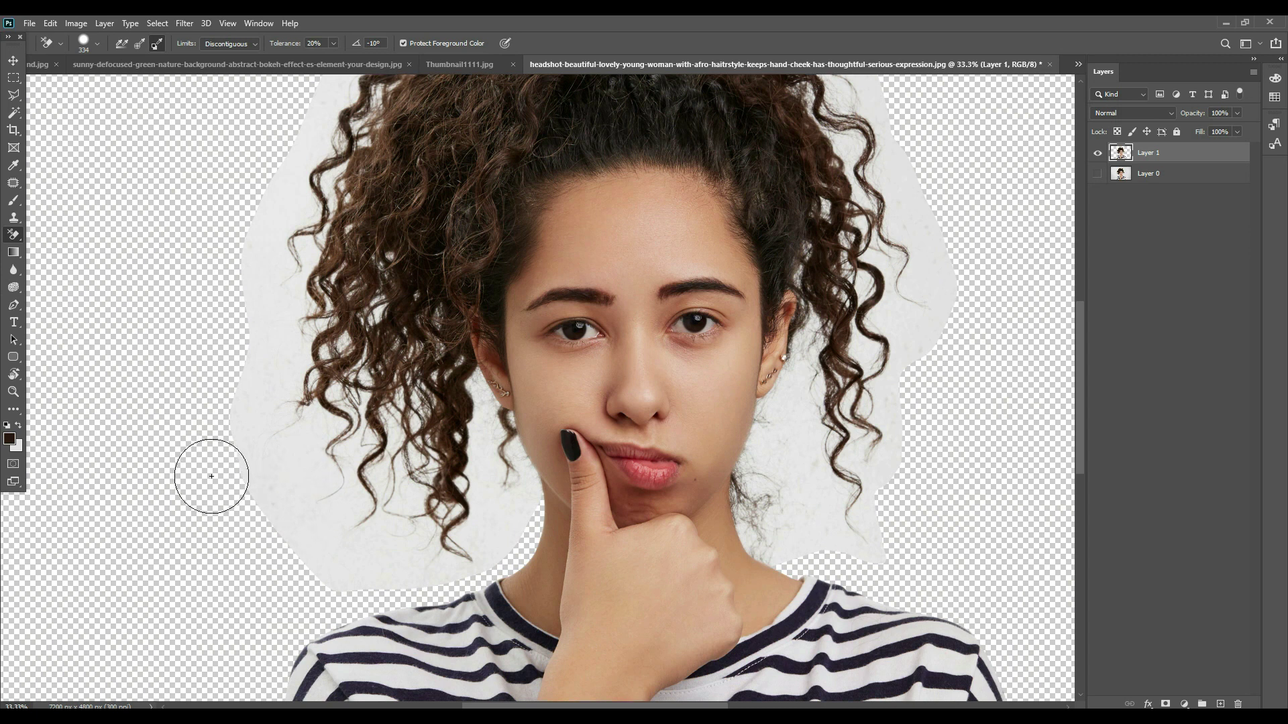
# Erase the wall around the left-hand curls with the Background Eraser at 20% tolerance and a 334 px brush
pyautogui.moveTo(240, 454); pyautogui.dragTo(237, 547)
pyautogui.moveTo(262, 425)
pyautogui.mouseDown()
pyautogui.moveTo(263, 390)
pyautogui.moveTo(298, 378)
pyautogui.moveTo(346, 457)
pyautogui.moveTo(378, 328)
pyautogui.moveTo(389, 406)
pyautogui.moveTo(405, 391)
pyautogui.moveTo(432, 485)
pyautogui.moveTo(406, 448)
pyautogui.moveTo(434, 455)
pyautogui.moveTo(482, 572)
pyautogui.moveTo(499, 572)
pyautogui.moveTo(494, 546)
pyautogui.moveTo(507, 600)
pyautogui.moveTo(524, 592)
pyautogui.moveTo(526, 608)
pyautogui.moveTo(531, 591)
pyautogui.moveTo(519, 615)
pyautogui.moveTo(548, 584)
pyautogui.moveTo(518, 575)
pyautogui.moveTo(541, 583)
pyautogui.moveTo(536, 599)
pyautogui.moveTo(441, 652)
pyautogui.moveTo(296, 656)
pyautogui.mouseUp()
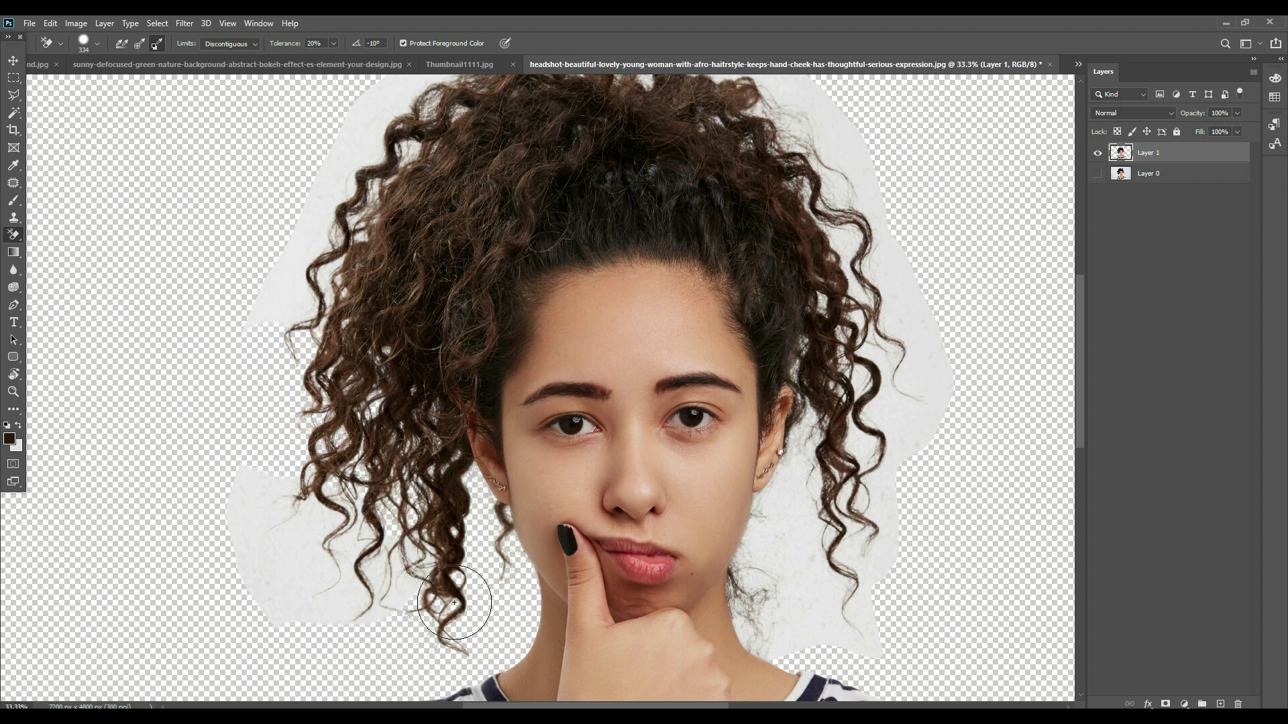
pyautogui.moveTo(397, 616)
pyautogui.mouseDown()
pyautogui.moveTo(345, 599)
pyautogui.moveTo(431, 542)
pyautogui.moveTo(234, 579)
pyautogui.moveTo(366, 520)
pyautogui.moveTo(253, 550)
pyautogui.moveTo(328, 519)
pyautogui.moveTo(209, 493)
pyautogui.mouseUp()
pyautogui.moveTo(313, 473); pyautogui.dragTo(294, 526)
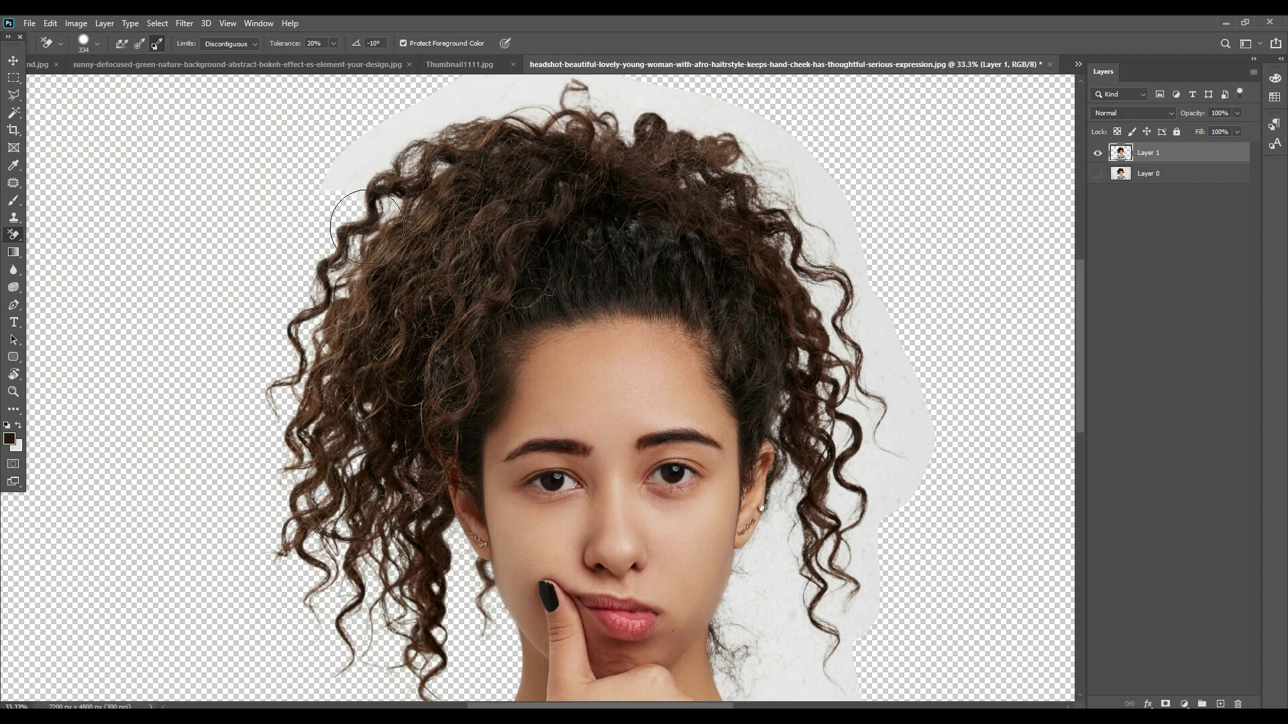
pyautogui.moveTo(363, 236); pyautogui.dragTo(298, 411)
# Erase the wall above the hair, around the right-hand curls and beside the neck at 20% tolerance
pyautogui.moveTo(231, 388)
pyautogui.mouseDown()
pyautogui.moveTo(352, 305)
pyautogui.moveTo(458, 261)
pyautogui.moveTo(422, 249)
pyautogui.moveTo(710, 328)
pyautogui.moveTo(631, 303)
pyautogui.moveTo(763, 412)
pyautogui.moveTo(784, 462)
pyautogui.mouseUp()
pyautogui.moveTo(758, 477); pyautogui.dragTo(647, 223)
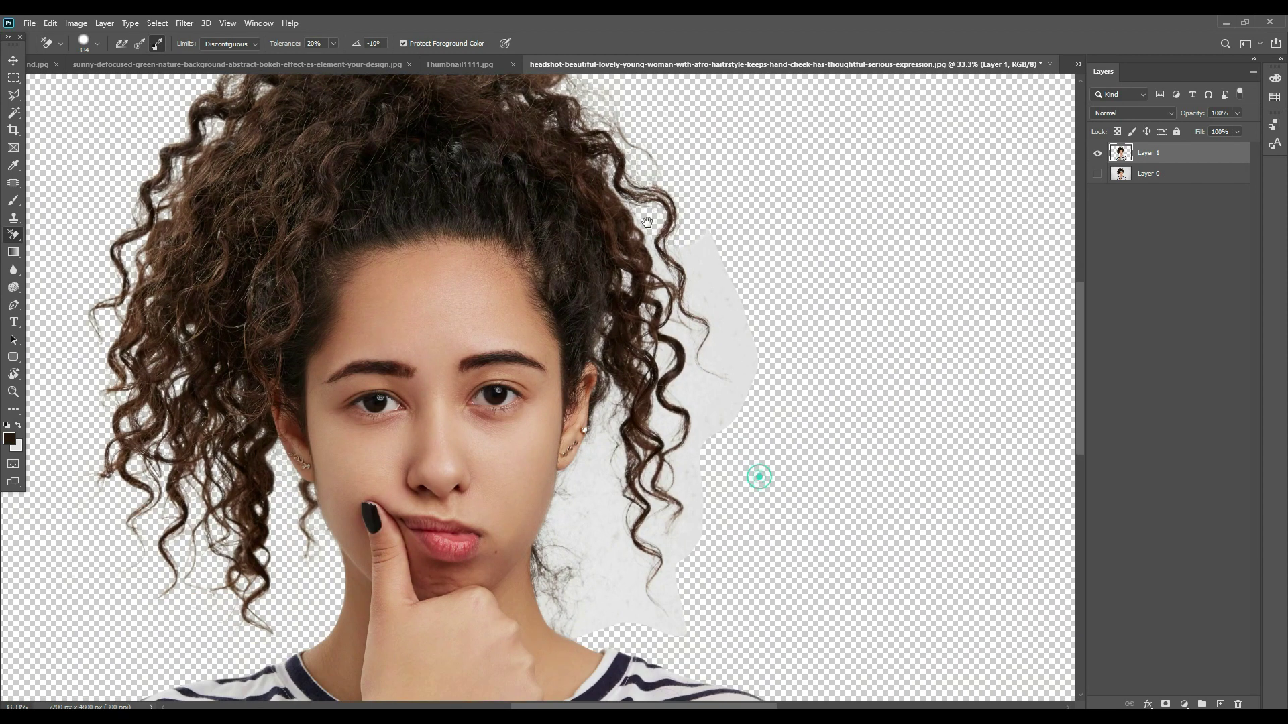
pyautogui.moveTo(630, 178)
pyautogui.mouseDown()
pyautogui.moveTo(671, 274)
pyautogui.moveTo(748, 349)
pyautogui.moveTo(686, 311)
pyautogui.moveTo(658, 332)
pyautogui.moveTo(619, 325)
pyautogui.mouseUp()
pyautogui.moveTo(611, 564); pyautogui.dragTo(633, 387)
pyautogui.moveTo(714, 235)
pyautogui.mouseDown()
pyautogui.moveTo(714, 336)
pyautogui.moveTo(591, 434)
pyautogui.moveTo(604, 322)
pyautogui.moveTo(644, 382)
pyautogui.mouseUp()
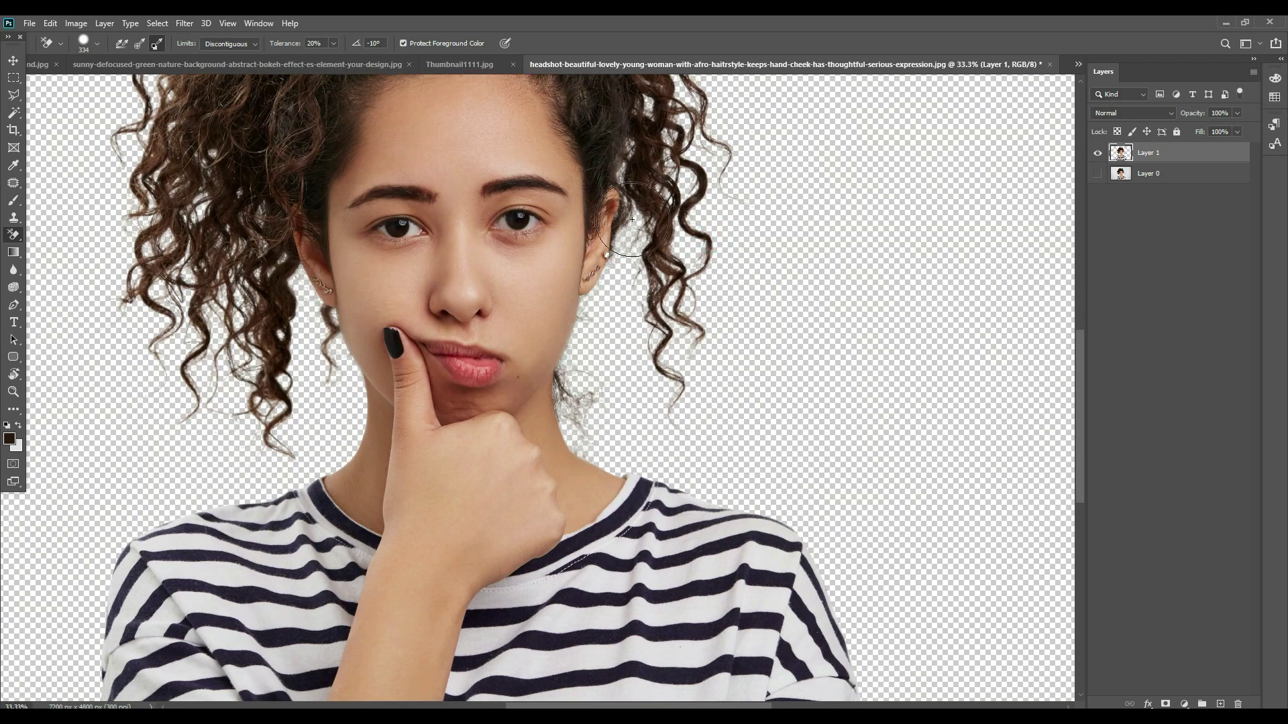
pyautogui.moveTo(667, 202); pyautogui.dragTo(650, 389)
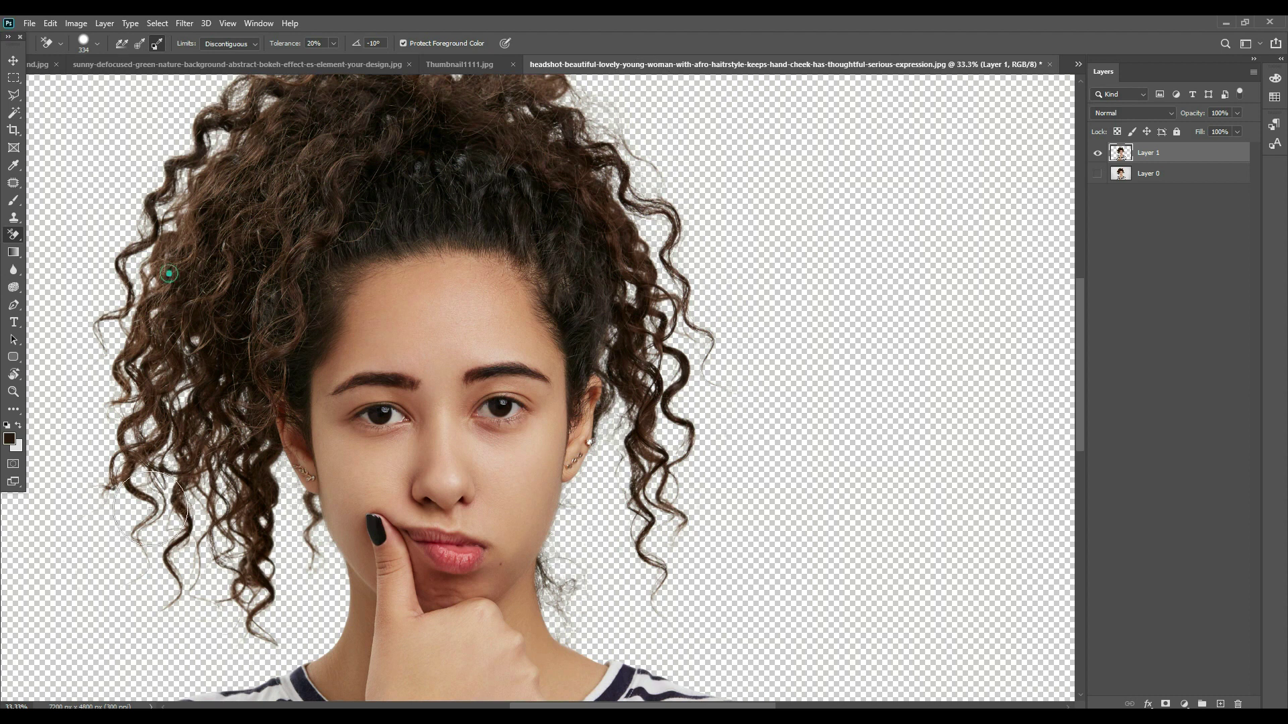
pyautogui.hotkey('ctrl', '-')
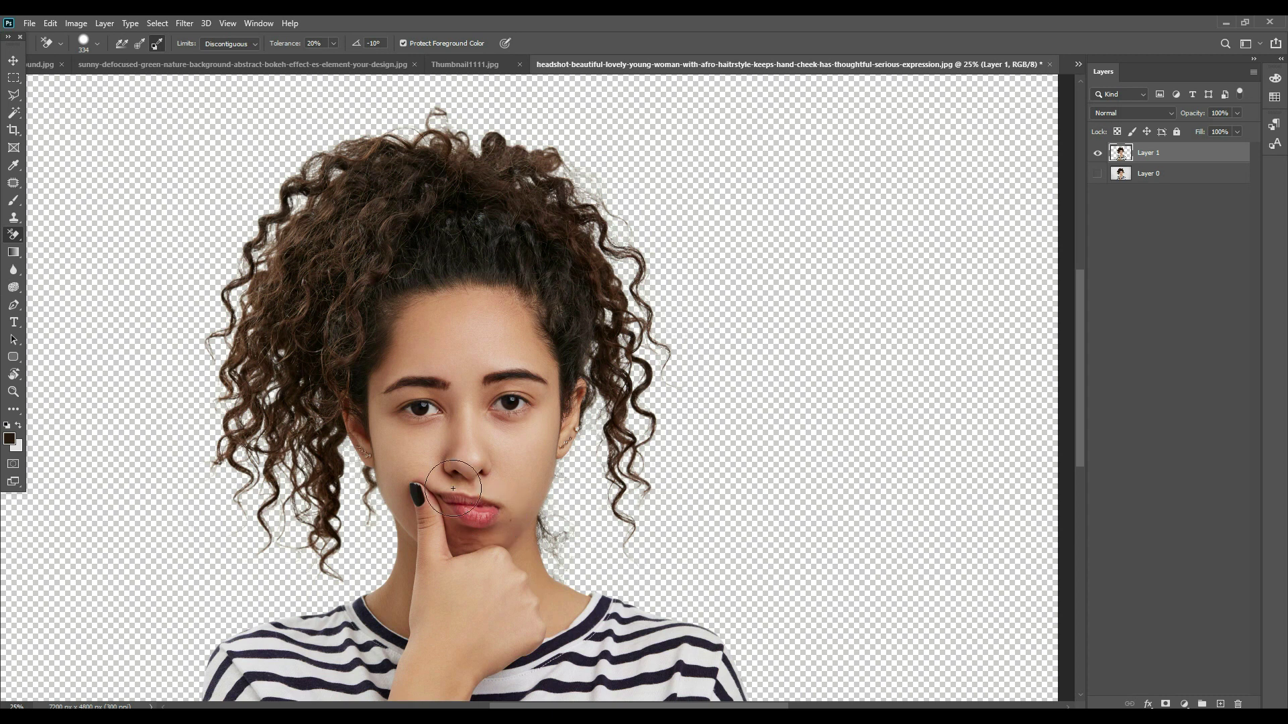
# Add a new layer above the woman and set the foreground color to a bright yellow
pyautogui.click(1218, 703)
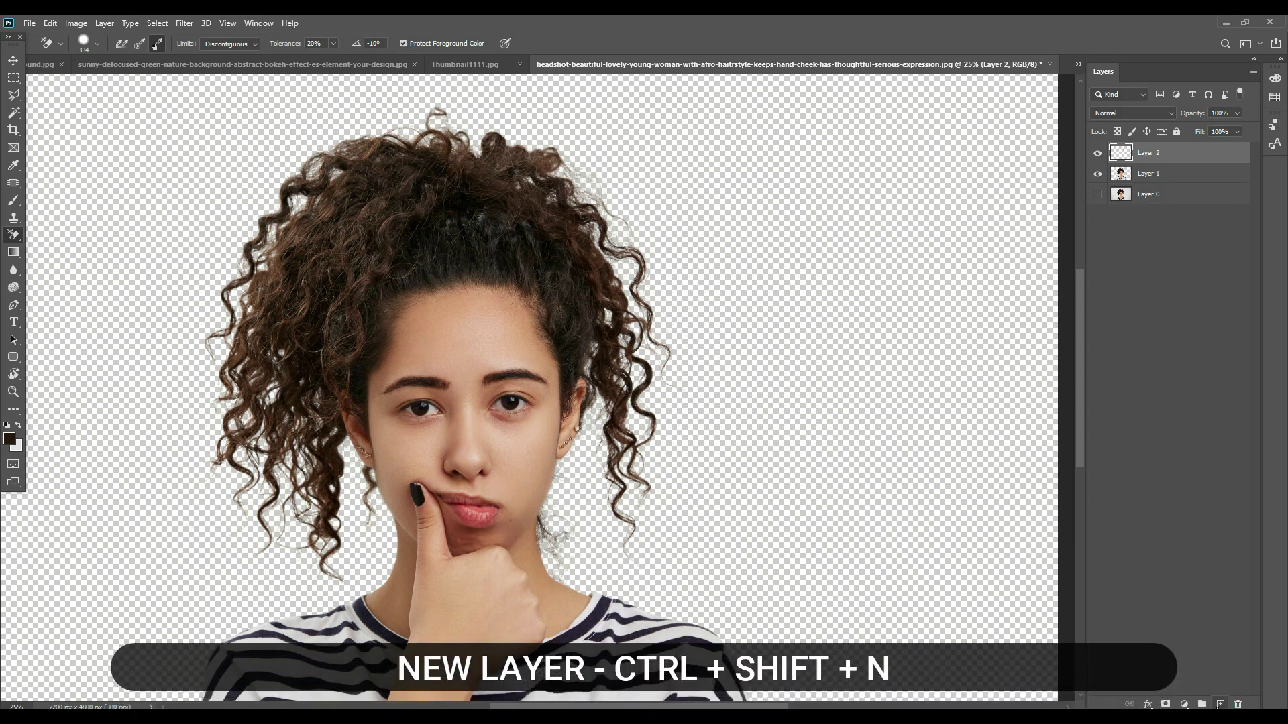
pyautogui.click(10, 438)
pyautogui.click(1069, 314)
pyautogui.moveTo(1120, 403); pyautogui.dragTo(1120, 463)
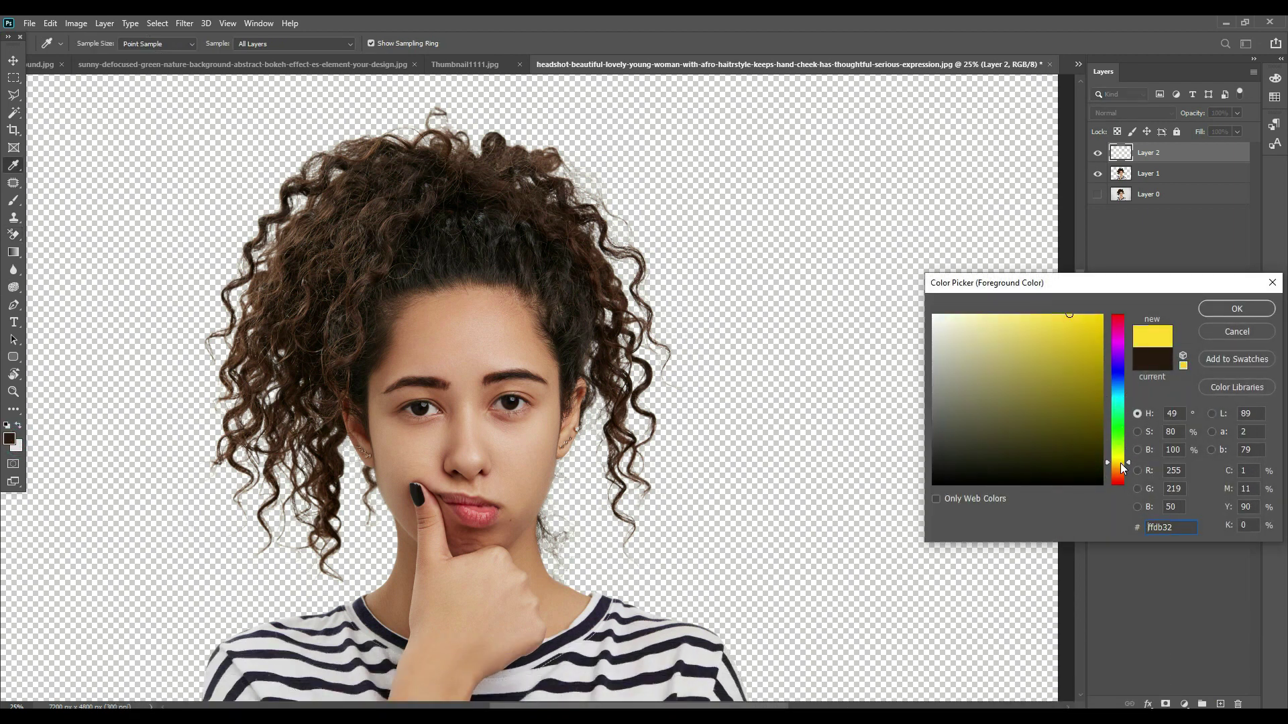
pyautogui.click(1227, 310)
pyautogui.press('e')
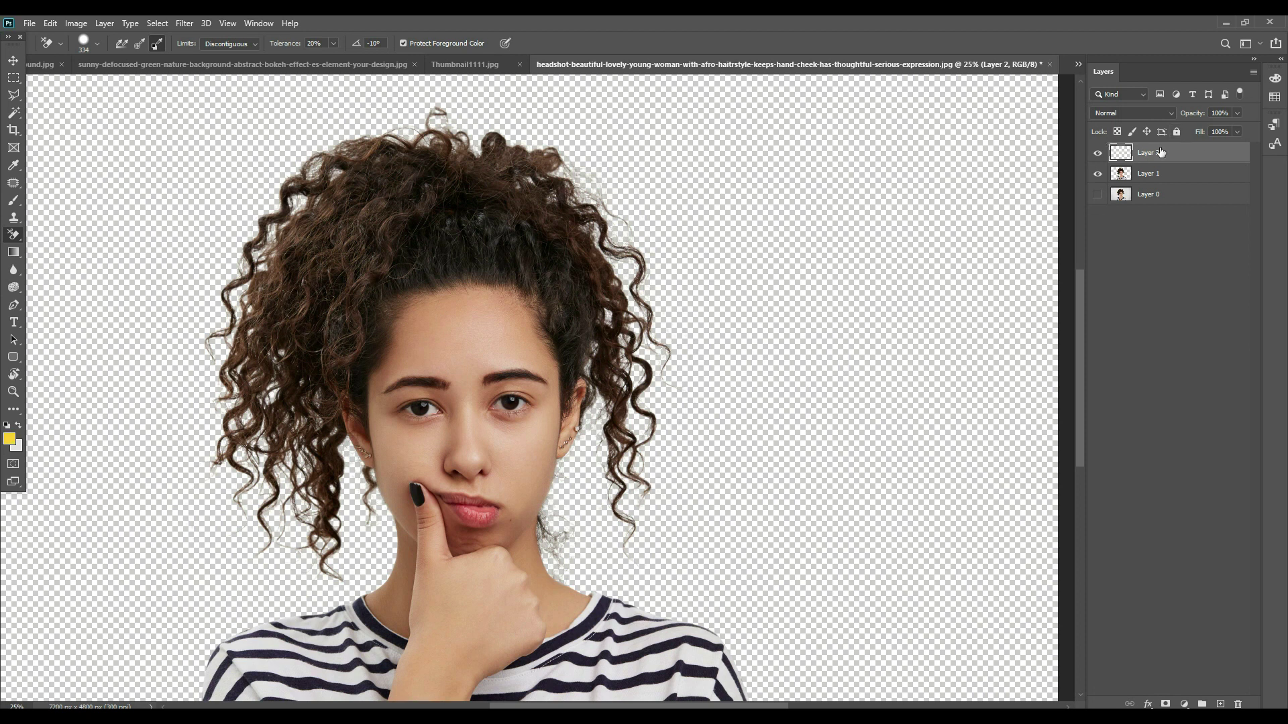
# Fill the new layer with the yellow foreground color and move it below the woman's layer to check the cutout
pyautogui.hotkey('alt', 'Delete')
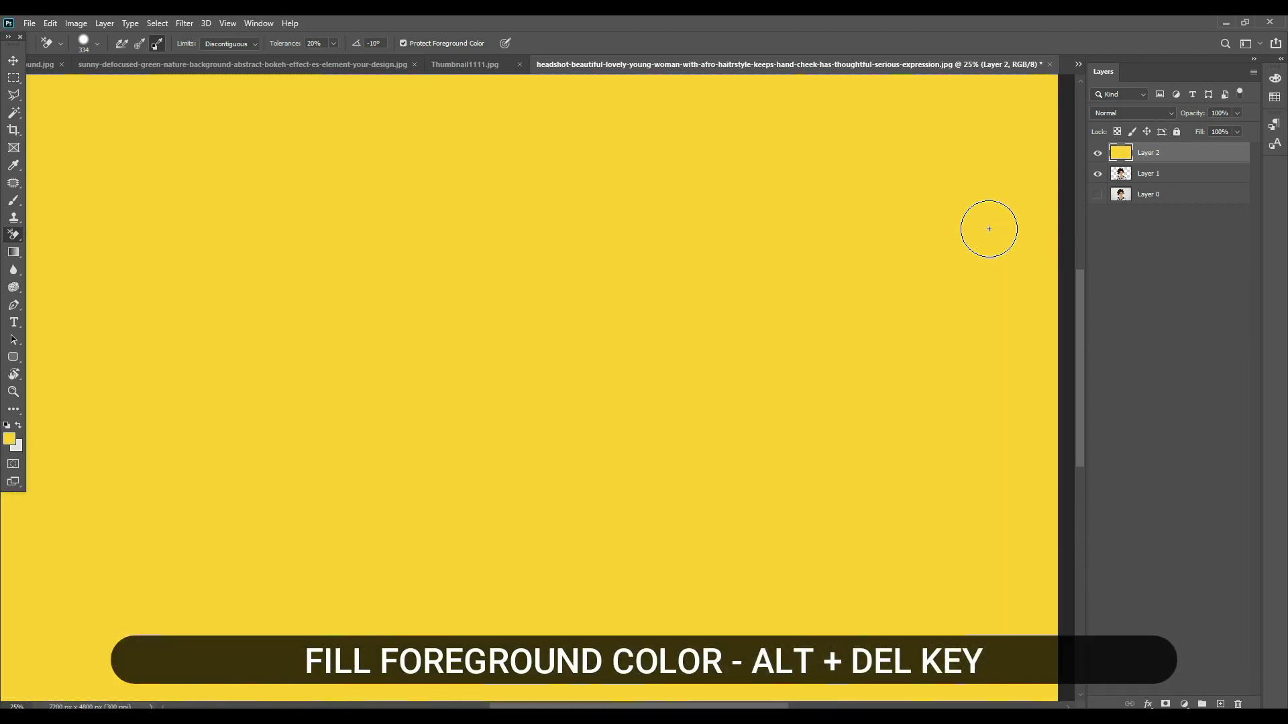
pyautogui.moveTo(1165, 156); pyautogui.dragTo(1171, 177)
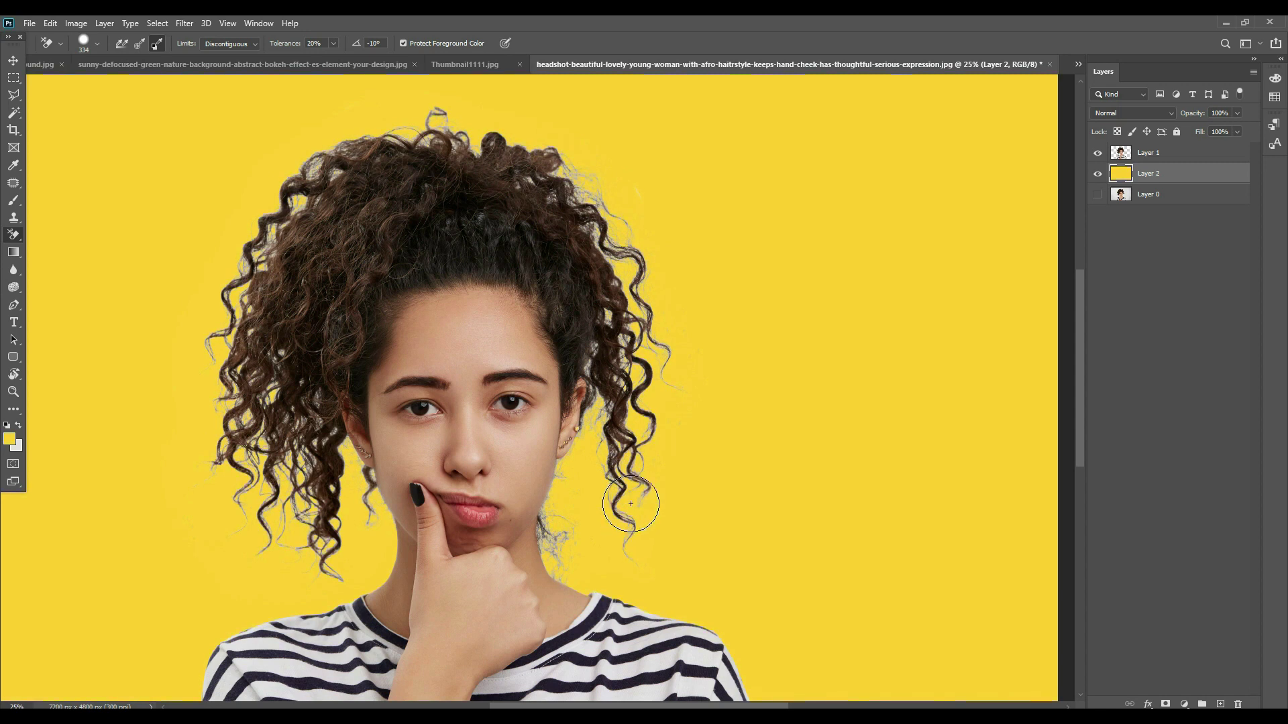
pyautogui.hotkey('ctrl', '-')
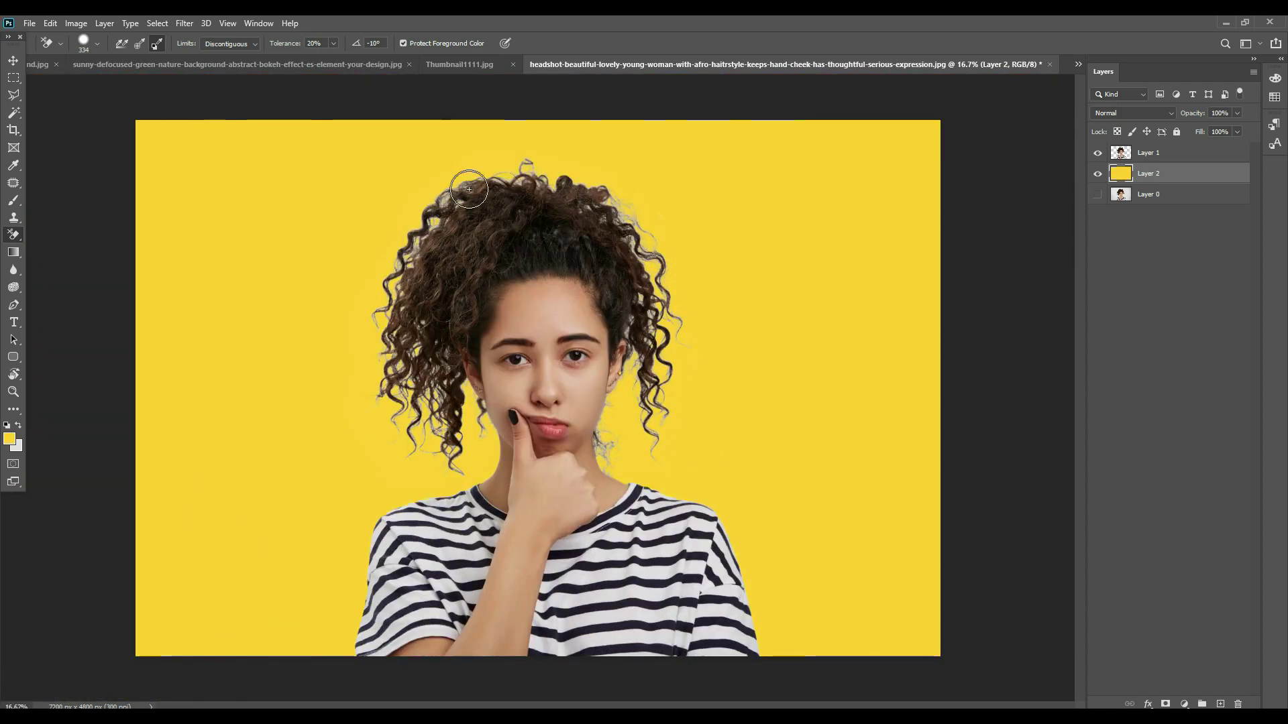
# Remove the yellow layer, revert the erasing on the woman's layer and return to the Background Eraser
pyautogui.press('Delete')
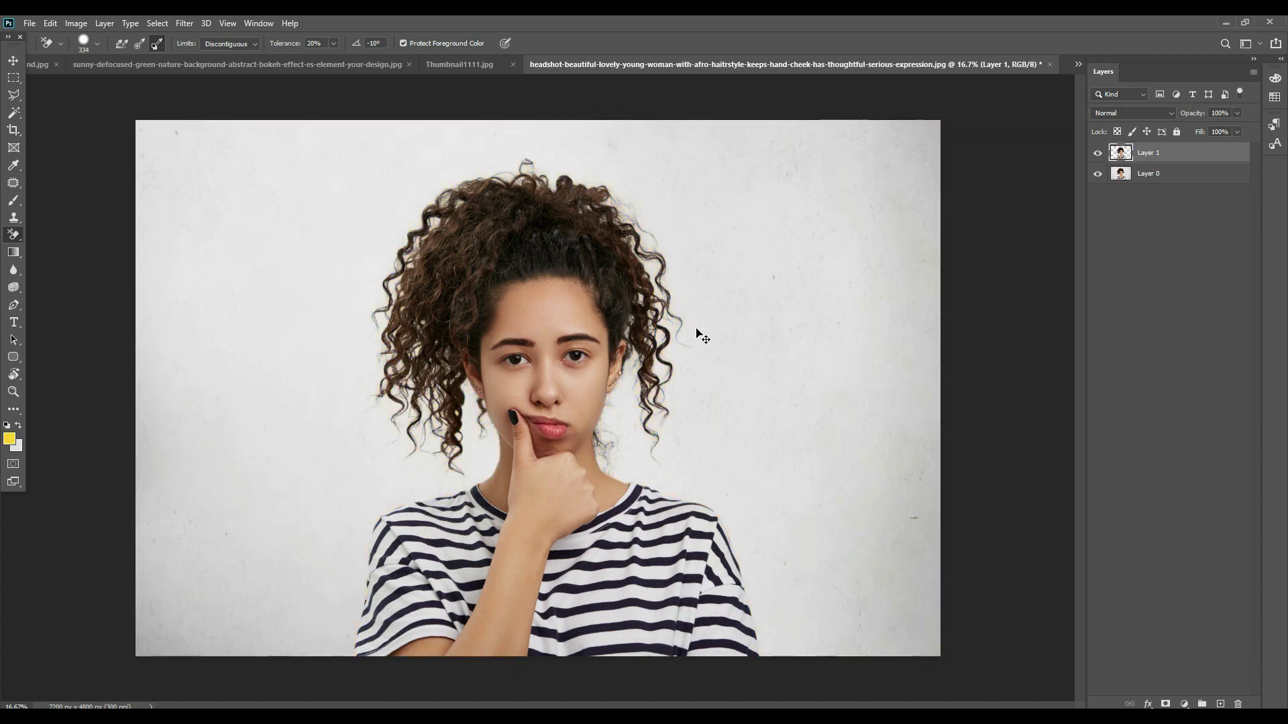
pyautogui.press('v')
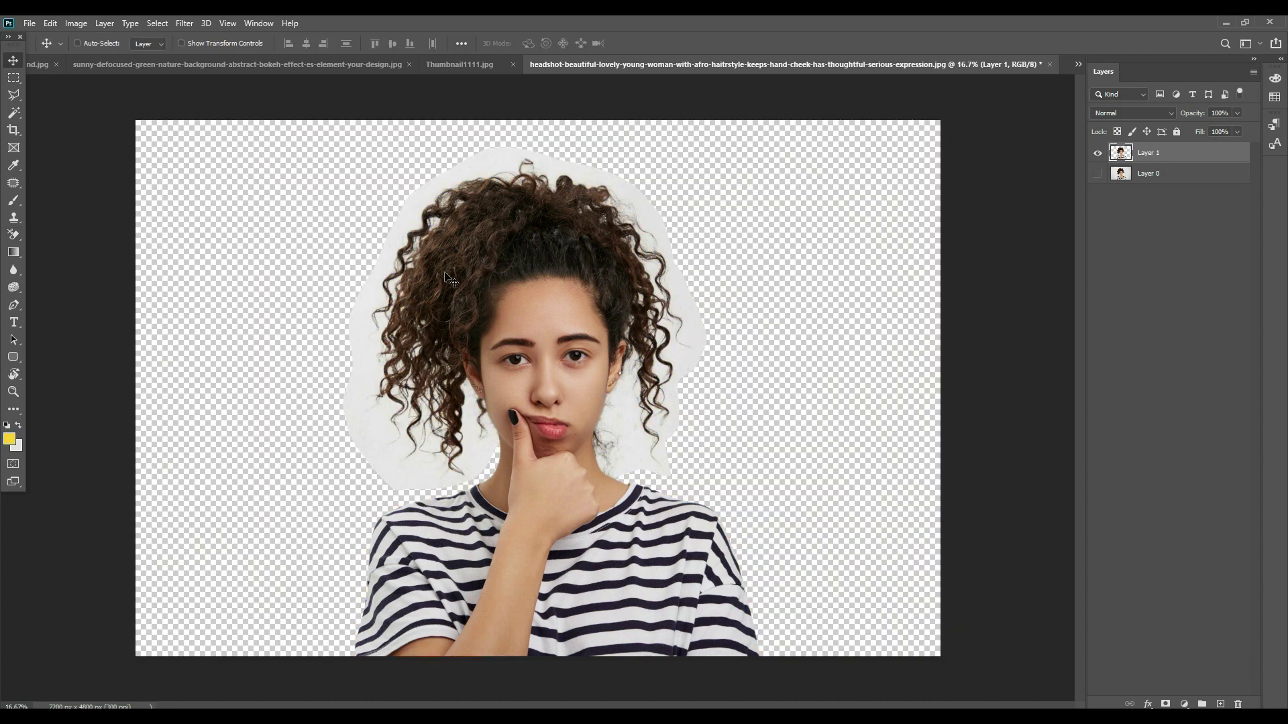
pyautogui.press('e')
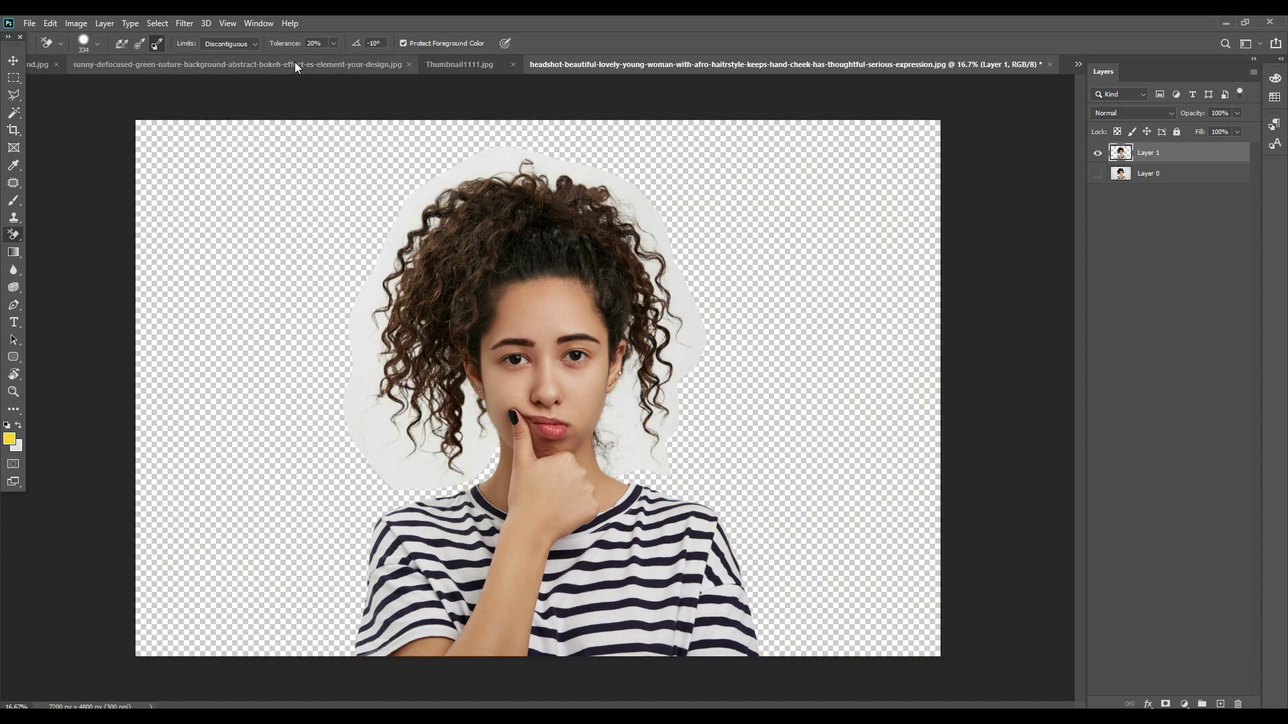
# Set the Background Eraser tolerance to 50% and try a 900 px stroke around the hair and face, undoing the stroke
pyautogui.click(321, 42)
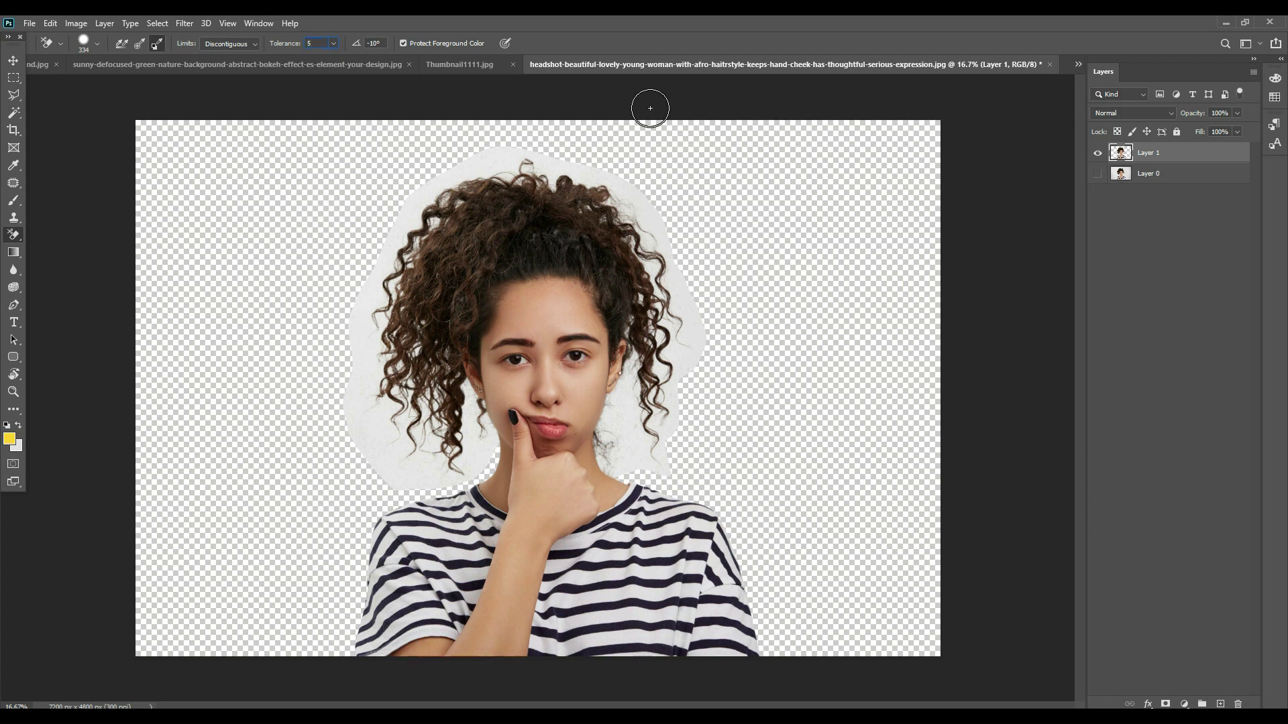
pyautogui.press('Return')
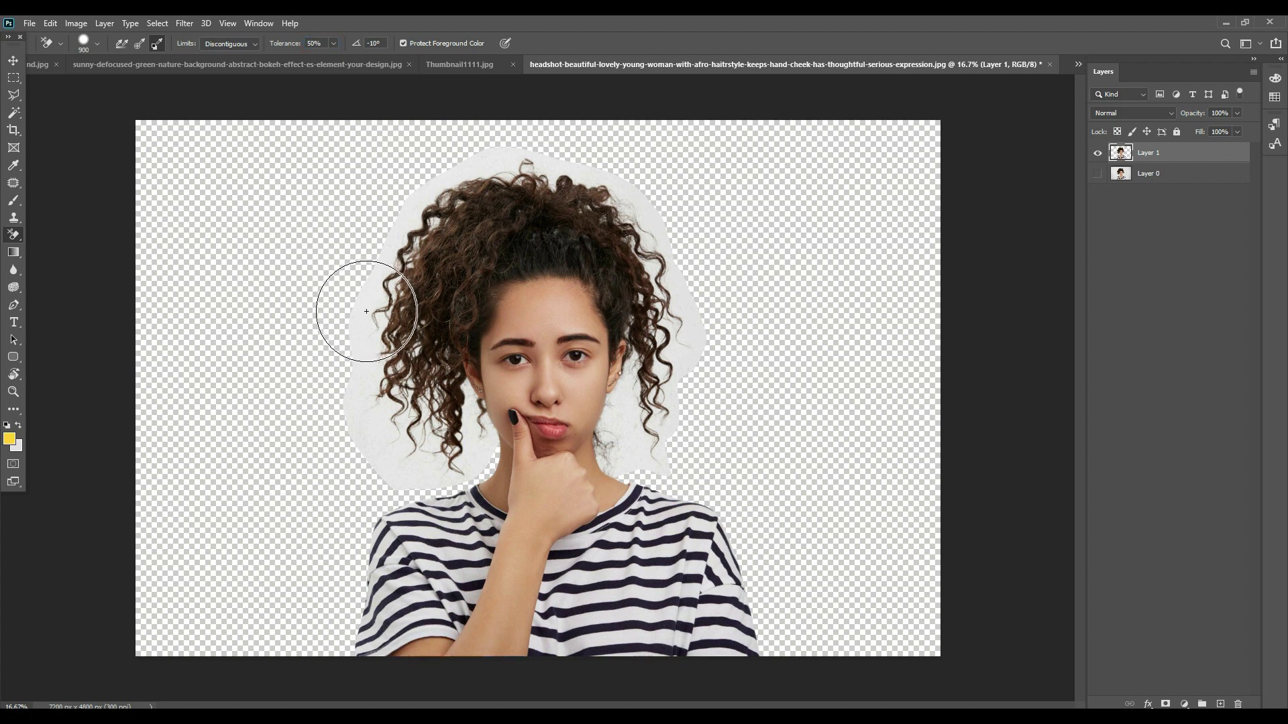
pyautogui.moveTo(366, 311)
pyautogui.mouseDown()
pyautogui.moveTo(453, 189)
pyautogui.moveTo(535, 155)
pyautogui.moveTo(615, 187)
pyautogui.moveTo(672, 314)
pyautogui.moveTo(625, 422)
pyautogui.moveTo(641, 437)
pyautogui.moveTo(581, 326)
pyautogui.moveTo(552, 306)
pyautogui.moveTo(525, 313)
pyautogui.moveTo(511, 341)
pyautogui.moveTo(525, 385)
pyautogui.moveTo(565, 390)
pyautogui.moveTo(540, 406)
pyautogui.mouseUp()
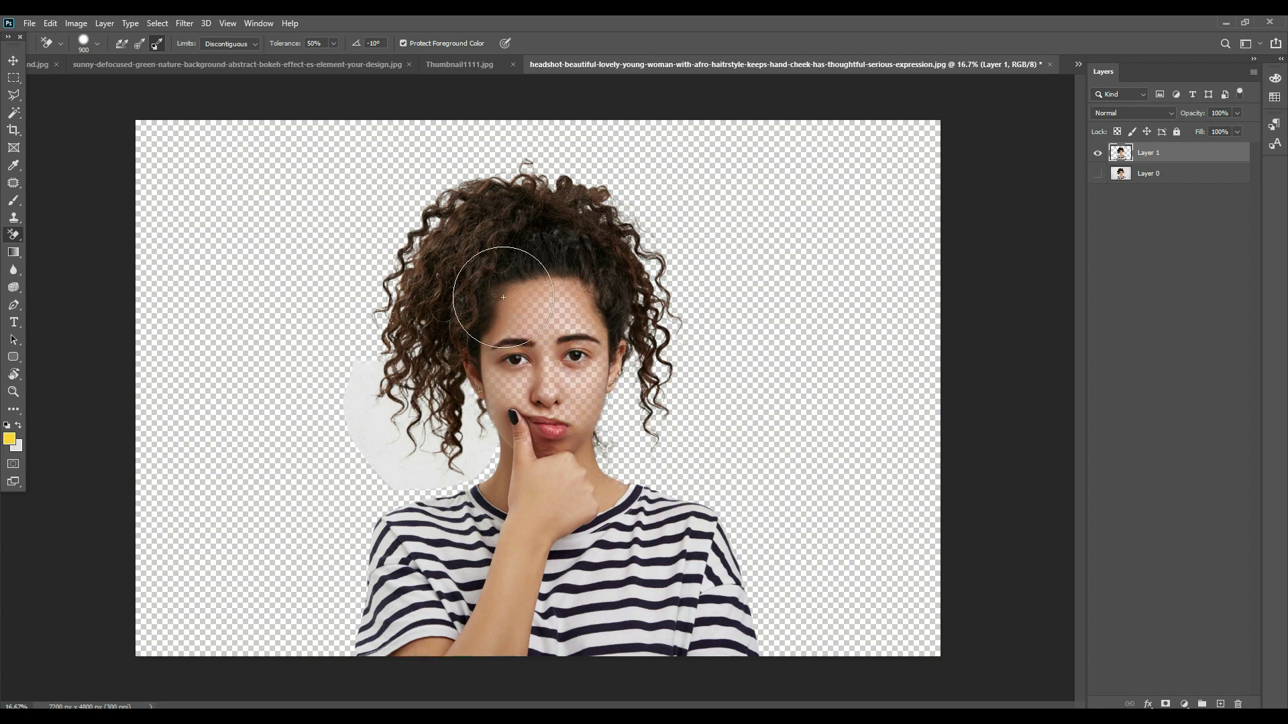
pyautogui.hotkey('ctrl', 'z')
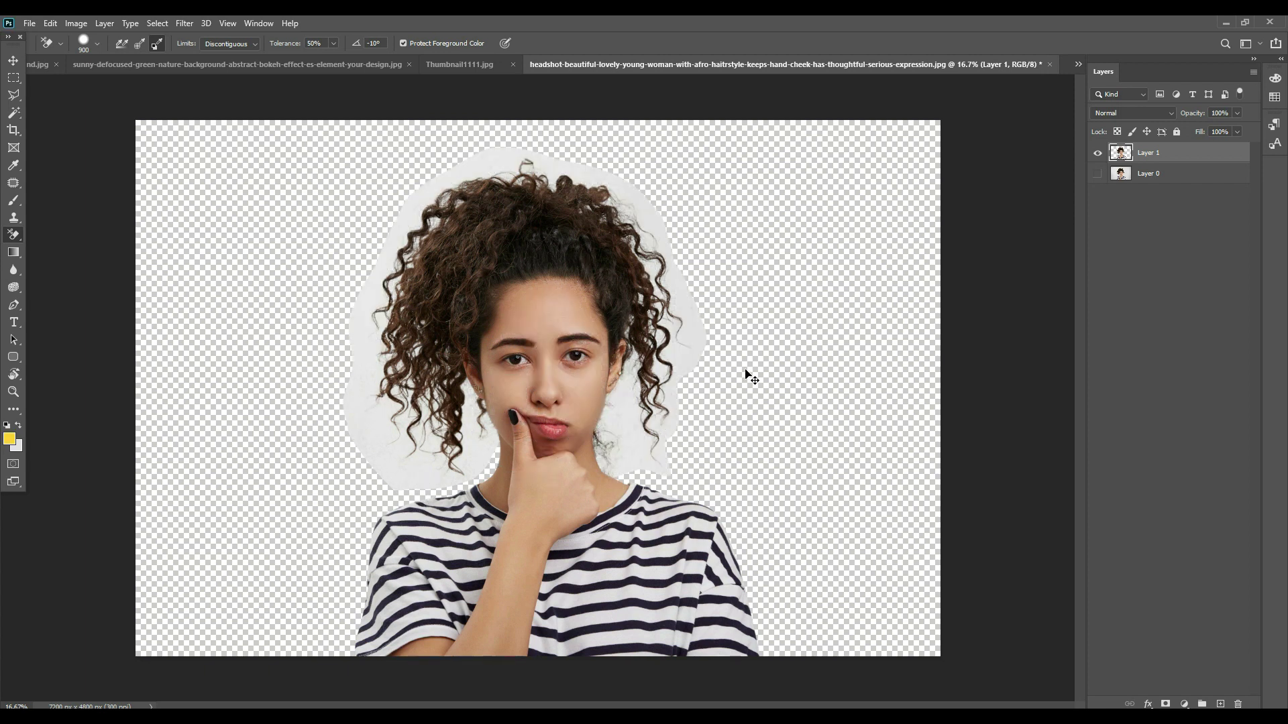
# Reduce the Background Eraser brush size and erase the wall between the neck and the right-hand curls
pyautogui.hotkey('ctrl', '+')
pyautogui.hotkey('ctrl', '+')
pyautogui.moveTo(735, 388); pyautogui.dragTo(643, 263)
pyautogui.press('[')
pyautogui.press('[')
pyautogui.press('[')
pyautogui.press('[')
pyautogui.press('[')
pyautogui.press('[')
pyautogui.press('[')
pyautogui.press('[')
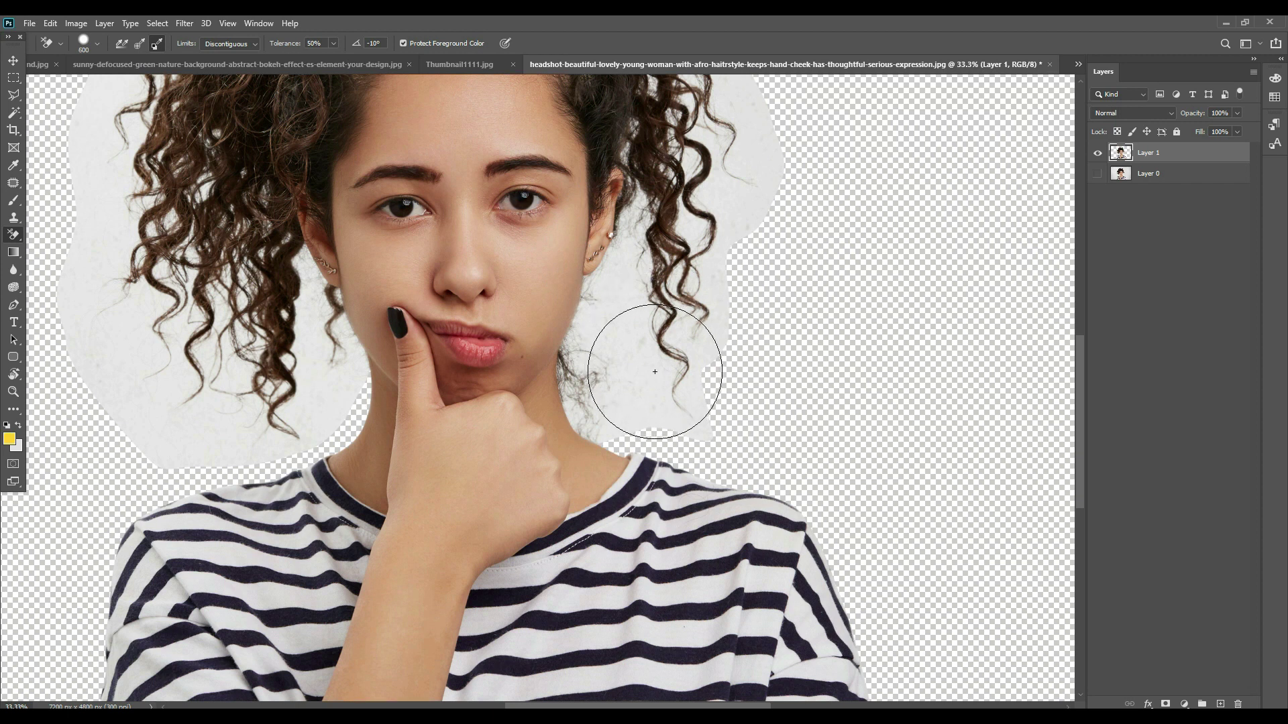
pyautogui.moveTo(649, 434)
pyautogui.mouseDown()
pyautogui.moveTo(590, 415)
pyautogui.moveTo(610, 426)
pyautogui.moveTo(587, 414)
pyautogui.moveTo(577, 374)
pyautogui.moveTo(635, 199)
pyautogui.mouseUp()
pyautogui.moveTo(664, 293)
pyautogui.mouseDown()
pyautogui.moveTo(627, 311)
pyautogui.moveTo(656, 333)
pyautogui.moveTo(664, 411)
pyautogui.moveTo(702, 279)
pyautogui.moveTo(688, 261)
pyautogui.mouseUp()
# Enlarge the brush to erase the remaining wall around the top and left-hand curls, and reduce it to 200 px
pyautogui.press(']')
pyautogui.press(']')
pyautogui.press(']')
pyautogui.press(']')
pyautogui.press(']')
pyautogui.moveTo(689, 267)
pyautogui.mouseDown()
pyautogui.moveTo(618, 448)
pyautogui.moveTo(630, 454)
pyautogui.moveTo(652, 426)
pyautogui.moveTo(596, 265)
pyautogui.moveTo(594, 285)
pyautogui.moveTo(648, 275)
pyautogui.moveTo(607, 438)
pyautogui.moveTo(627, 404)
pyautogui.moveTo(548, 273)
pyautogui.moveTo(541, 301)
pyautogui.moveTo(429, 198)
pyautogui.moveTo(302, 176)
pyautogui.mouseUp()
pyautogui.moveTo(273, 178)
pyautogui.mouseDown()
pyautogui.moveTo(552, 216)
pyautogui.moveTo(447, 276)
pyautogui.moveTo(393, 271)
pyautogui.moveTo(441, 247)
pyautogui.moveTo(349, 359)
pyautogui.mouseUp()
pyautogui.moveTo(351, 373)
pyautogui.mouseDown()
pyautogui.moveTo(475, 186)
pyautogui.moveTo(406, 230)
pyautogui.moveTo(432, 310)
pyautogui.moveTo(471, 258)
pyautogui.mouseUp()
pyautogui.moveTo(483, 186)
pyautogui.mouseDown()
pyautogui.moveTo(515, 168)
pyautogui.moveTo(558, 305)
pyautogui.moveTo(383, 309)
pyautogui.moveTo(442, 361)
pyautogui.moveTo(528, 380)
pyautogui.moveTo(453, 442)
pyautogui.moveTo(478, 460)
pyautogui.moveTo(537, 463)
pyautogui.moveTo(557, 450)
pyautogui.moveTo(608, 479)
pyautogui.moveTo(662, 405)
pyautogui.moveTo(633, 333)
pyautogui.moveTo(599, 296)
pyautogui.moveTo(609, 301)
pyautogui.moveTo(607, 425)
pyautogui.mouseUp()
pyautogui.press('[')
pyautogui.press('[')
pyautogui.press('[')
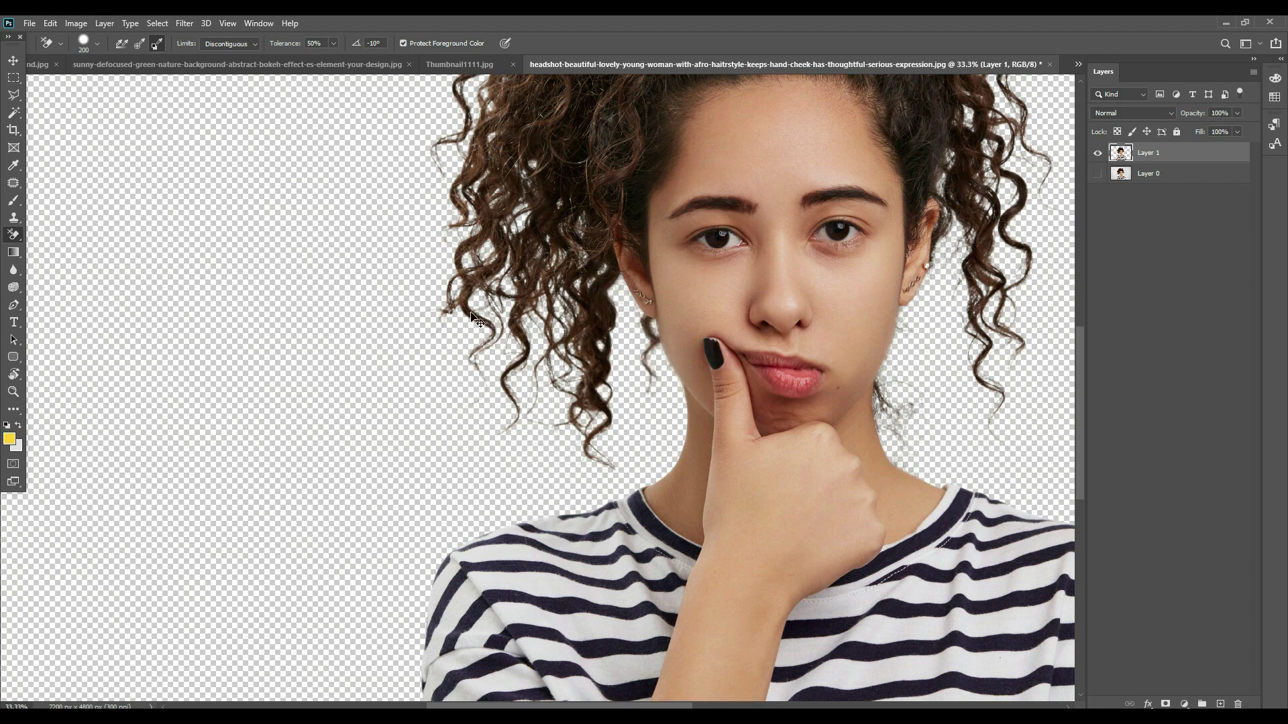
pyautogui.hotkey('ctrl', '-')
pyautogui.hotkey('ctrl', '-')
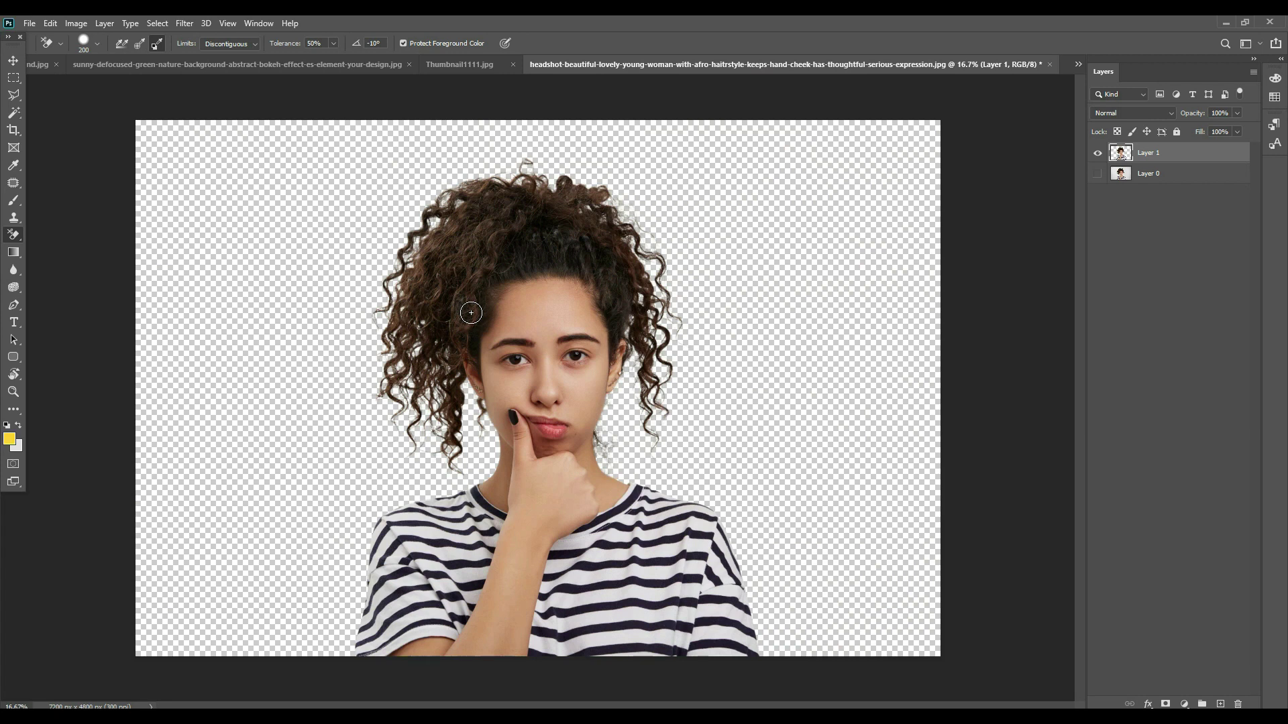
# Add a new layer filled with the yellow foreground color and move it below the woman's layer
pyautogui.click(1221, 704)
pyautogui.hotkey('alt', 'BackSpace')
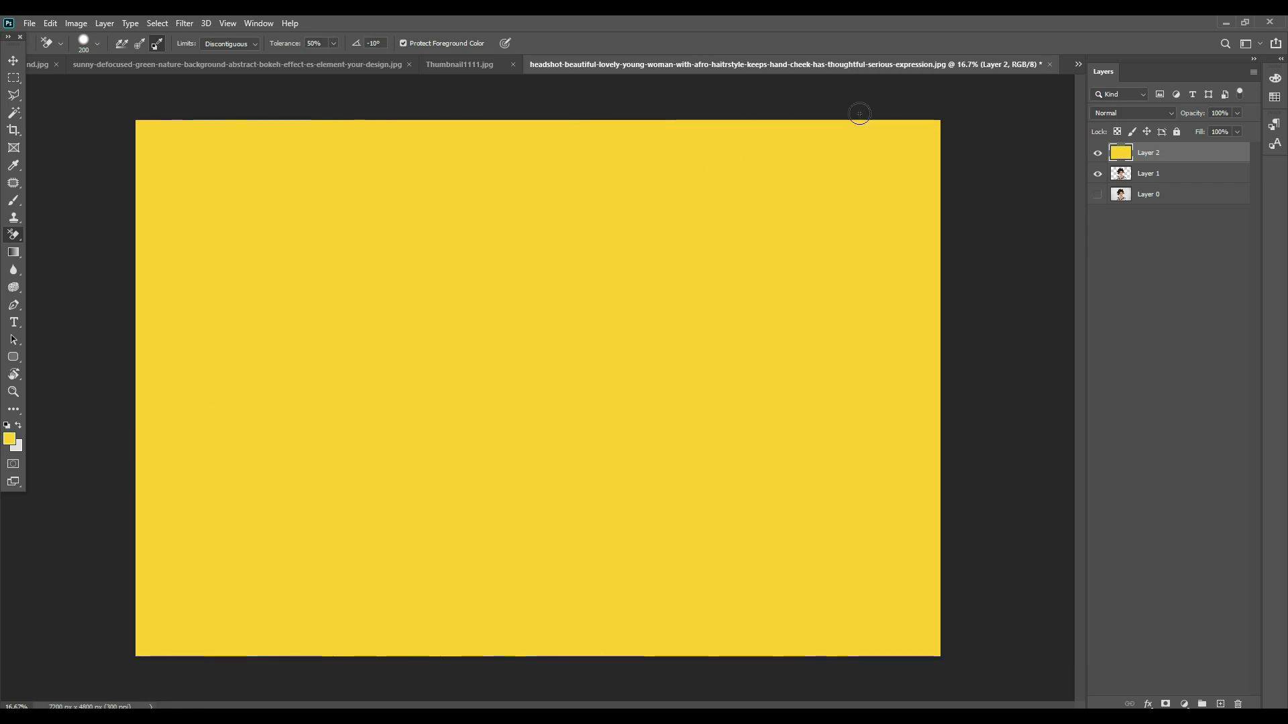
pyautogui.hotkey('ctrl', '[')
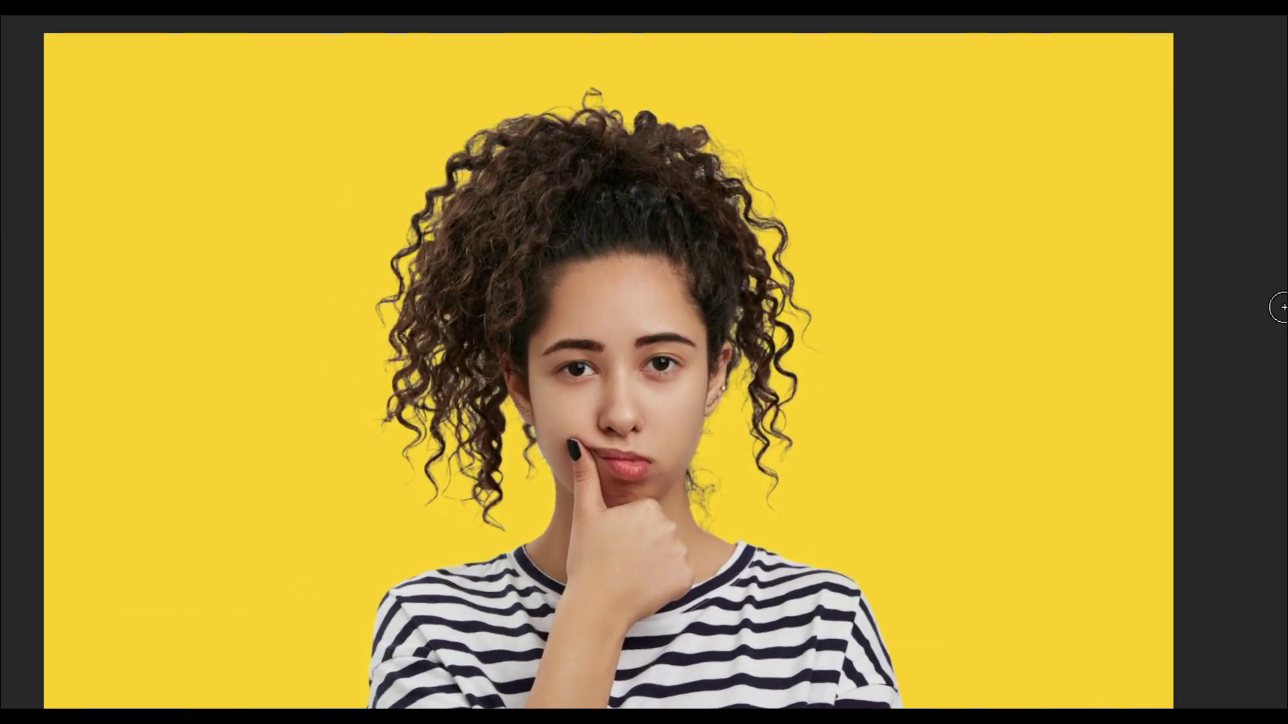